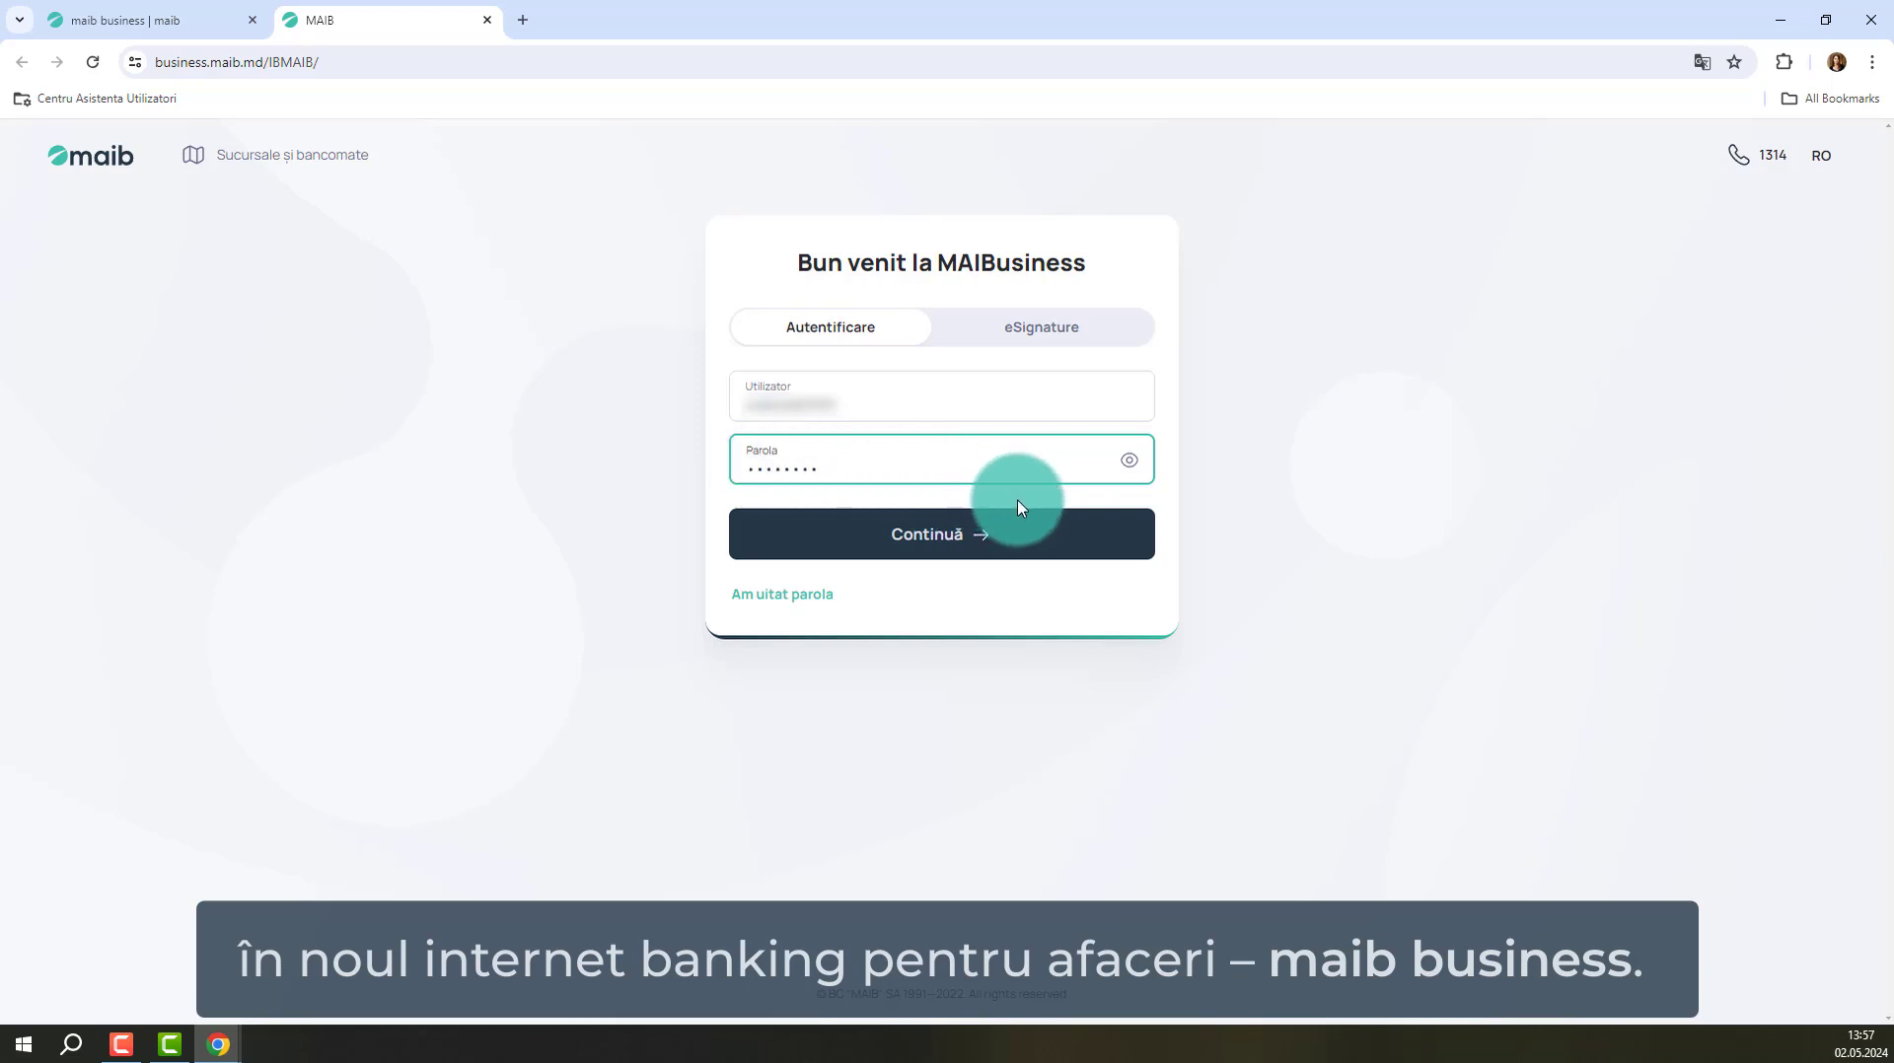
Continue past the login credentials and enter the SMS verification code
left_click(1006, 537)
type("81")
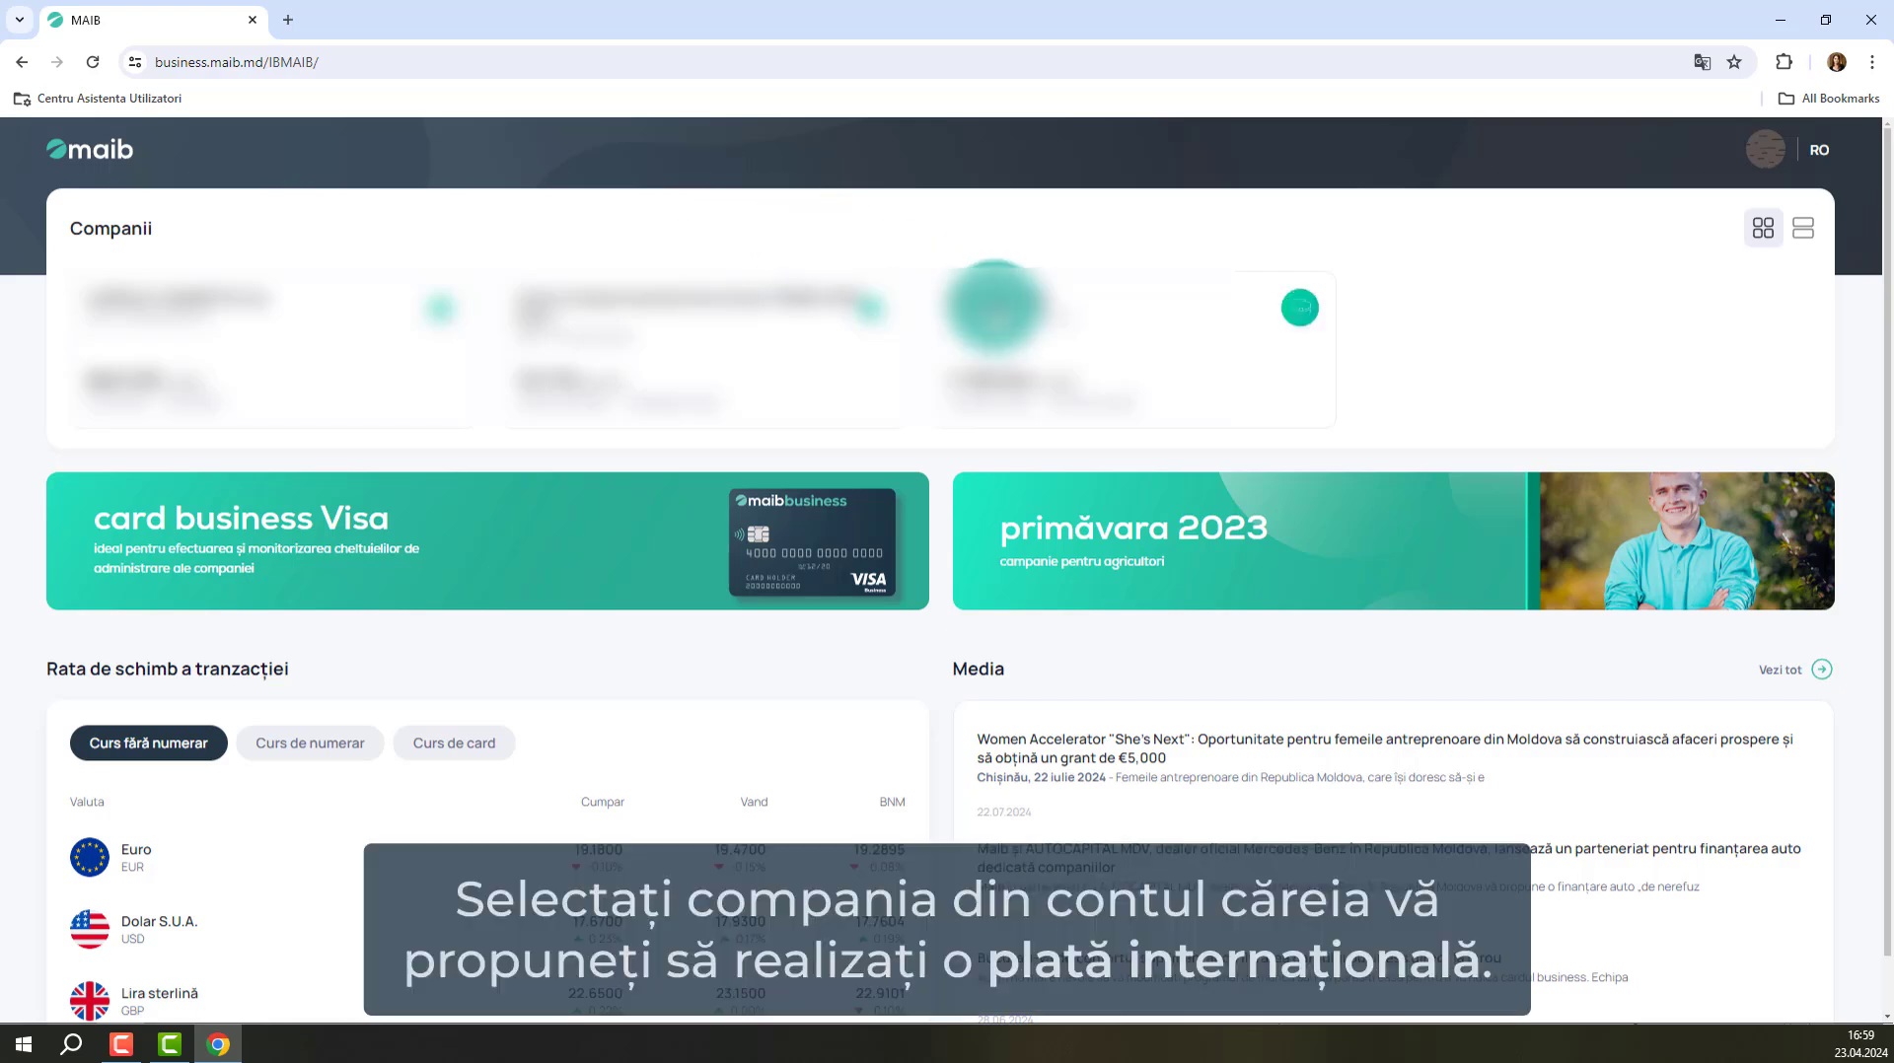
Open the company's dashboard, close the Plată Internațională form, and list the payment types under Creare plată
left_click(1171, 363)
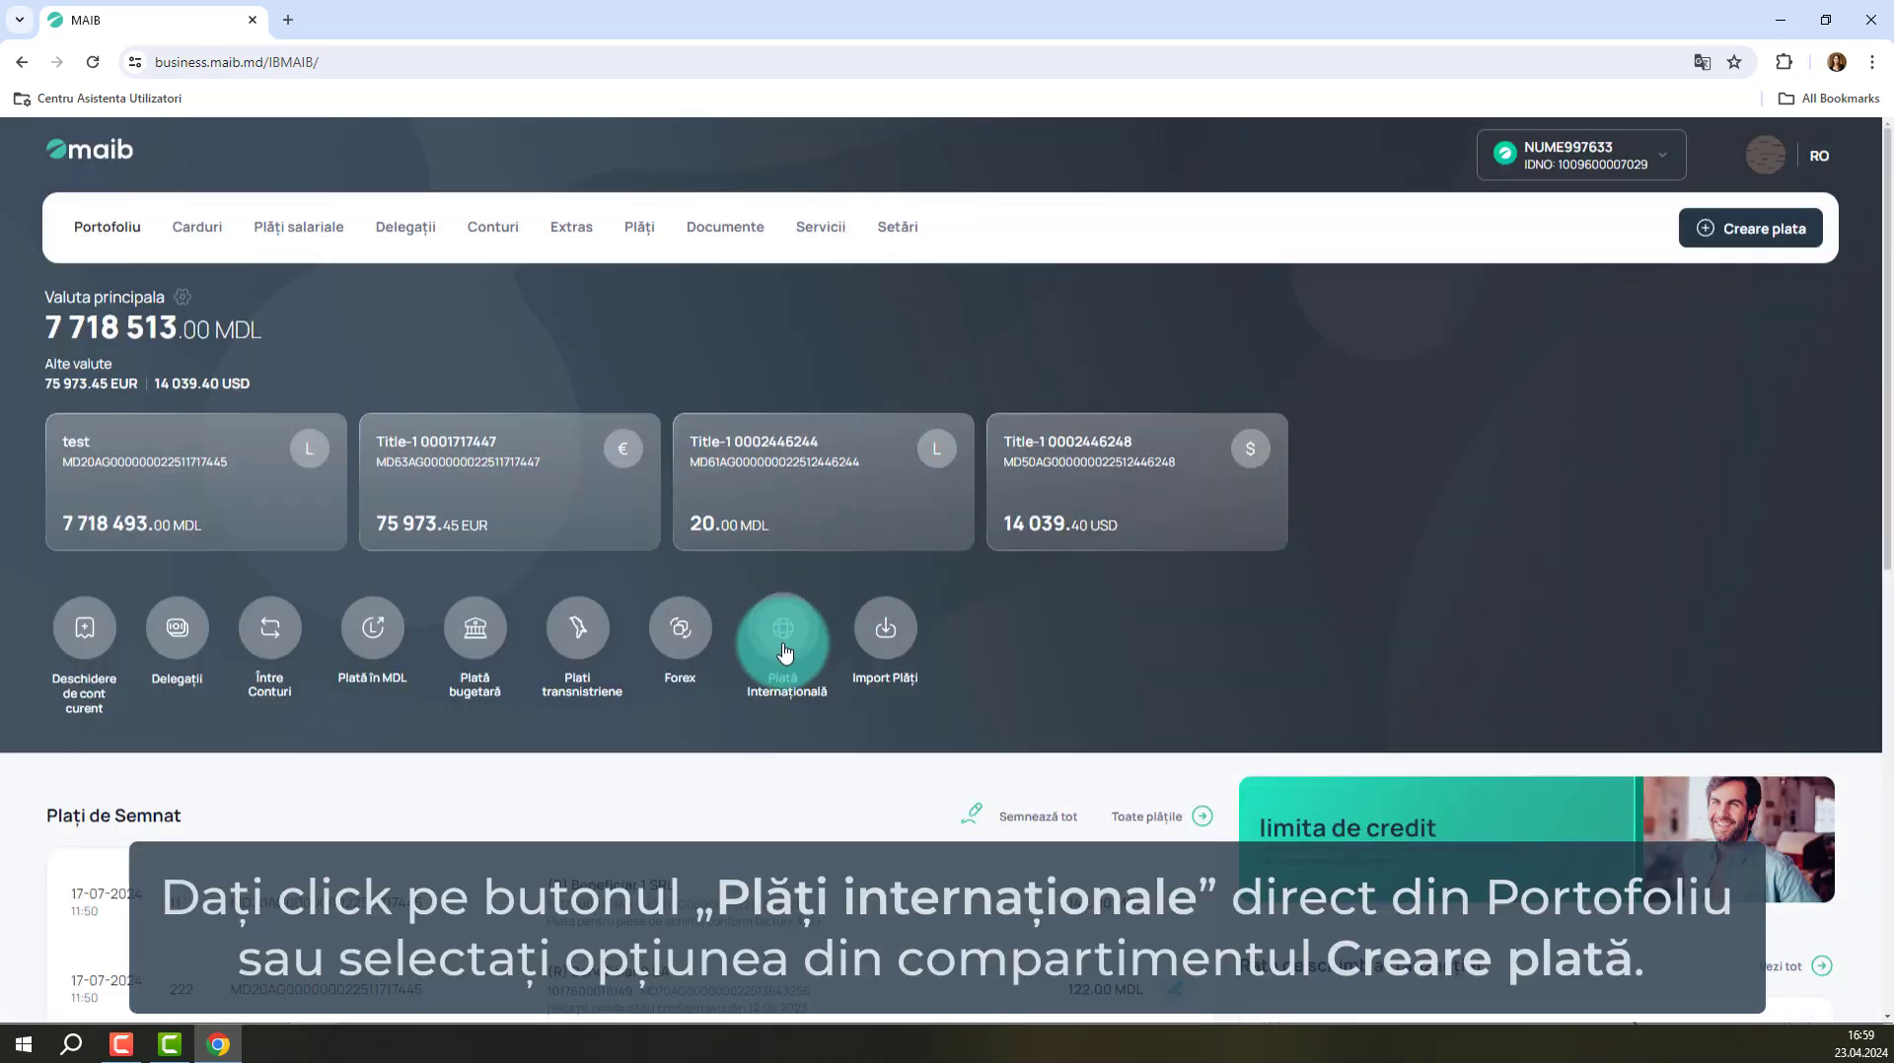
left_click(783, 641)
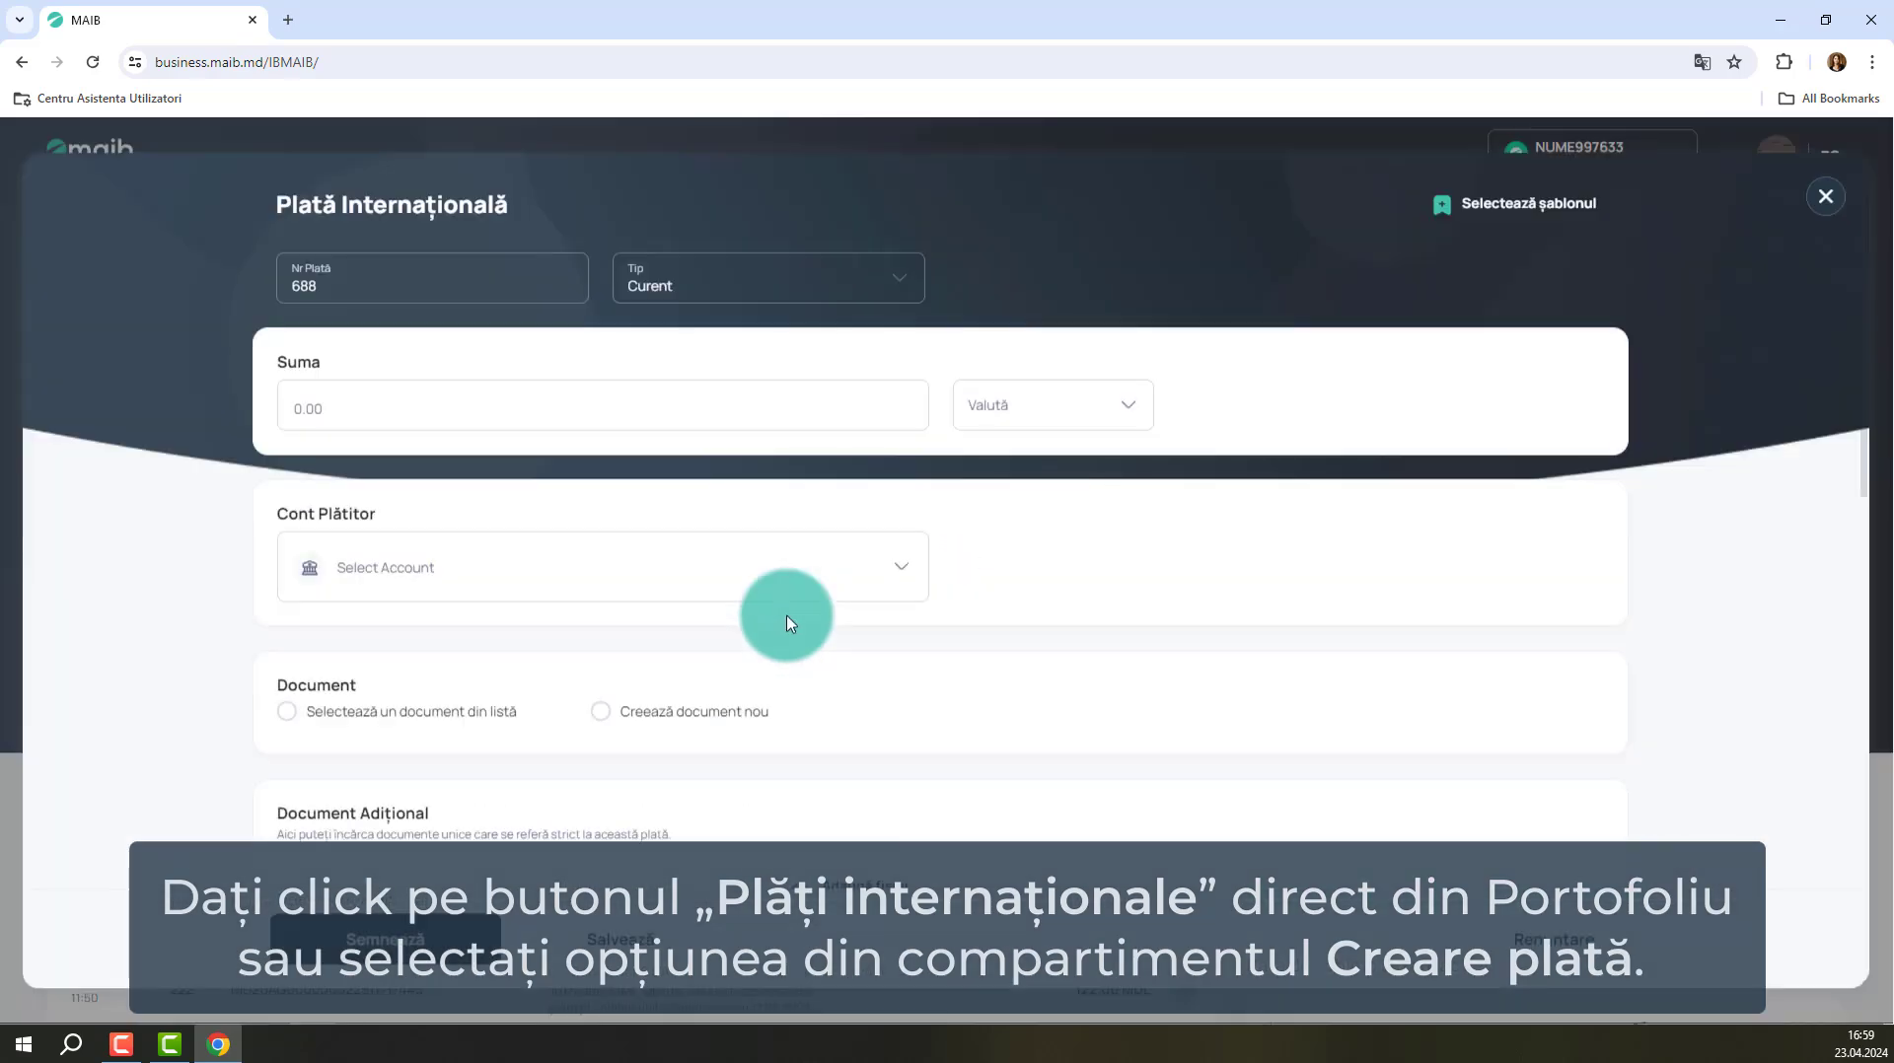
left_click(1826, 196)
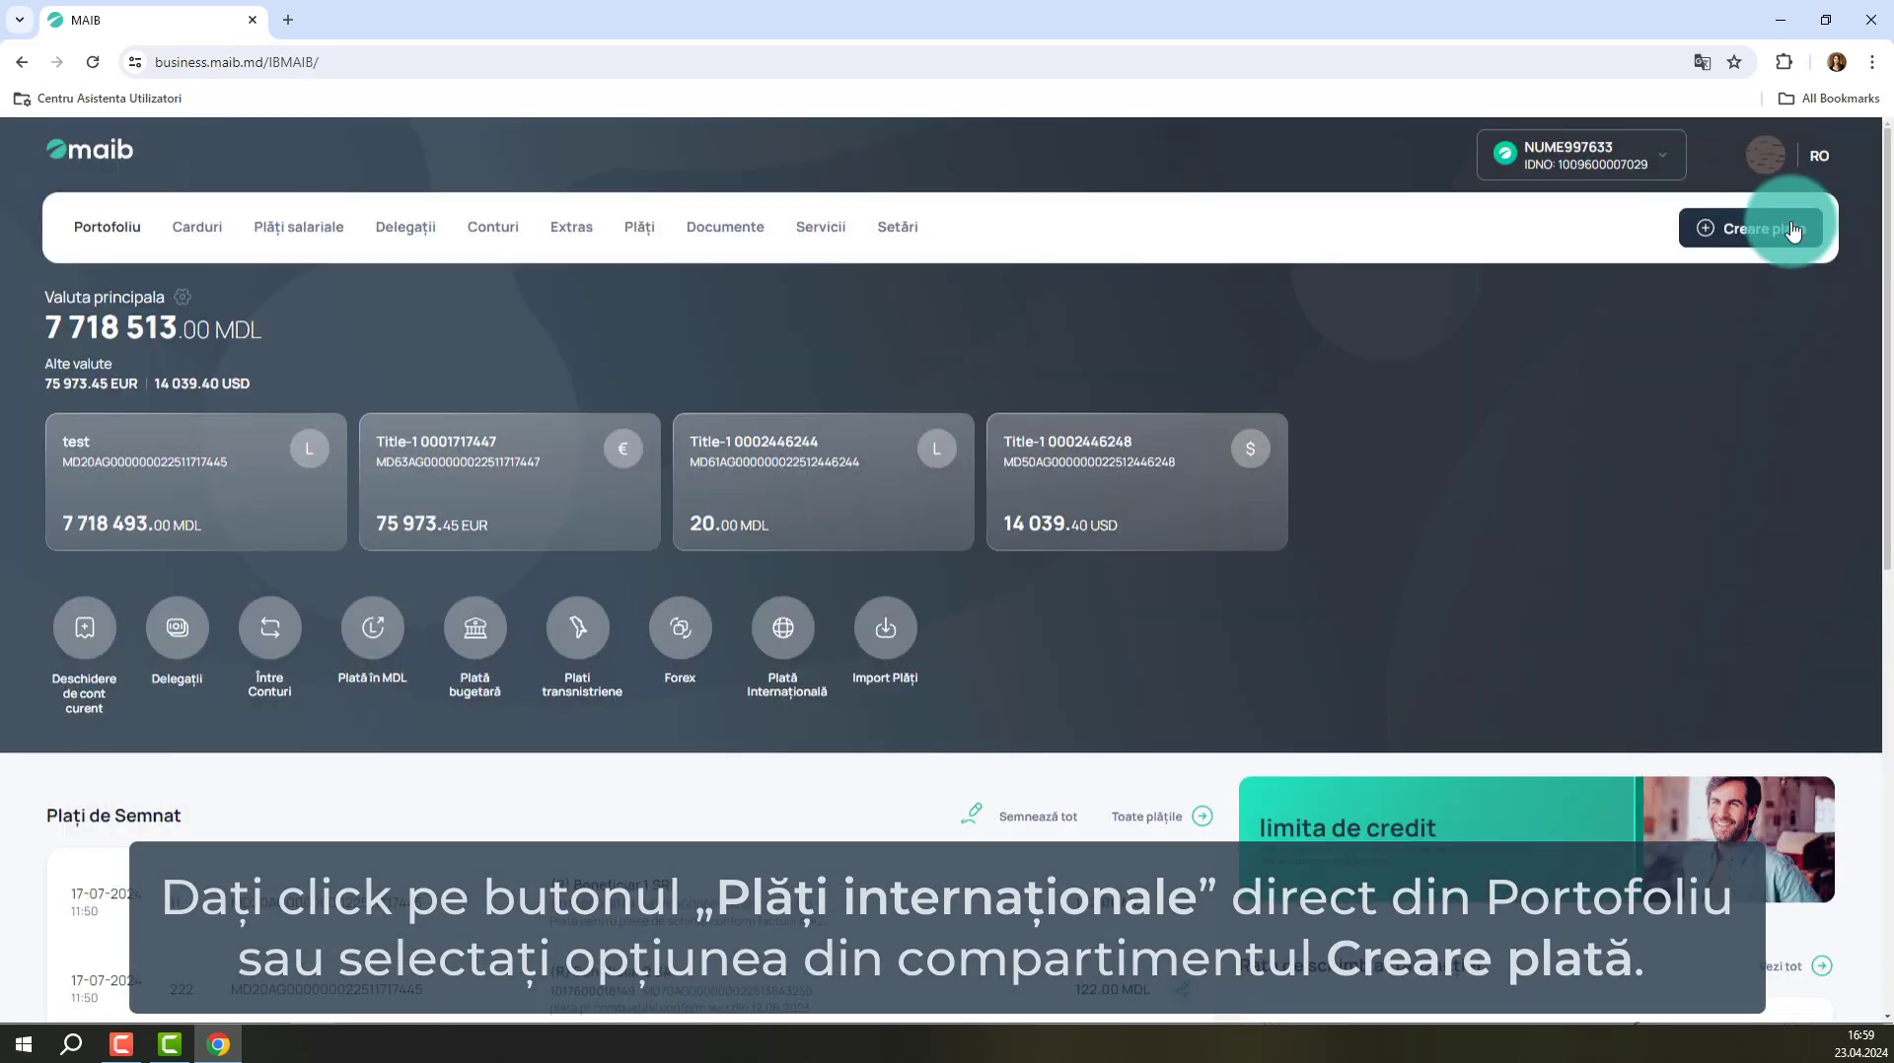
left_click(1786, 230)
Start a Plată Internațională for 500 USD and bring up the Cont Plătitor account list
left_click(995, 698)
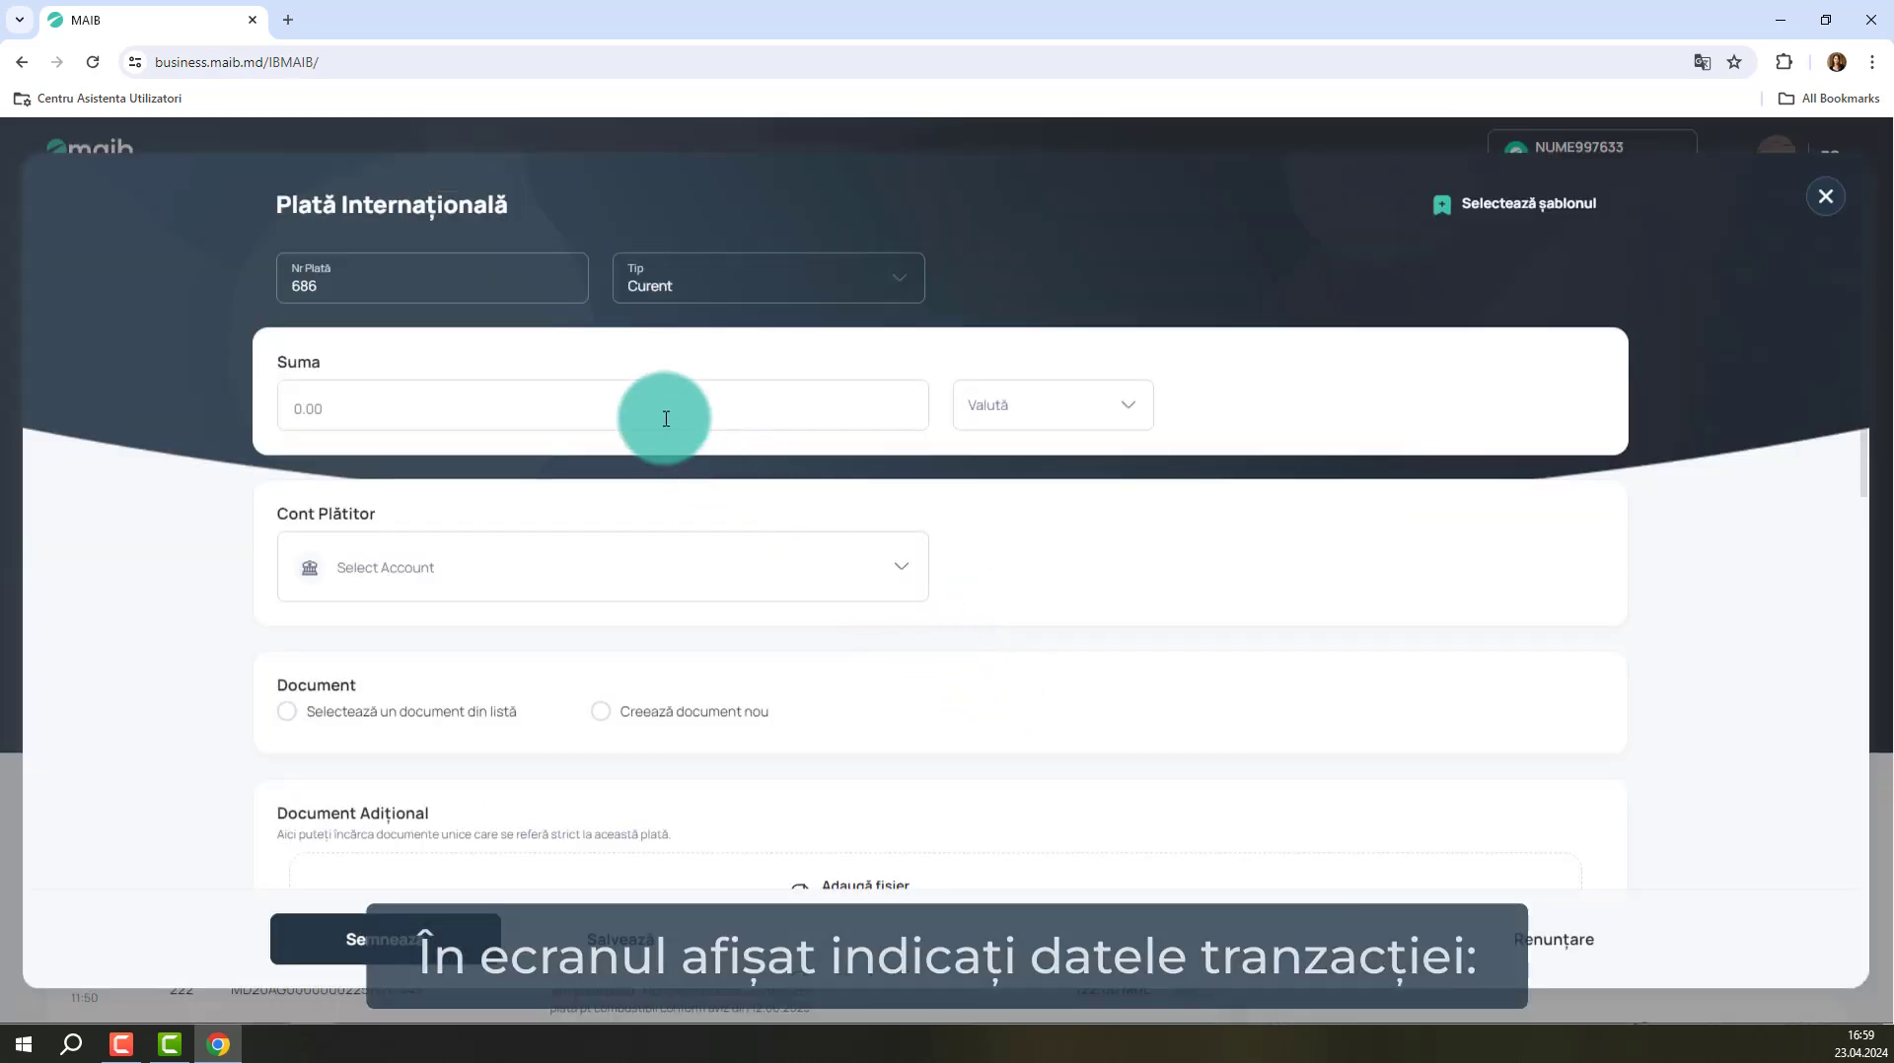
left_click(661, 421)
type("500")
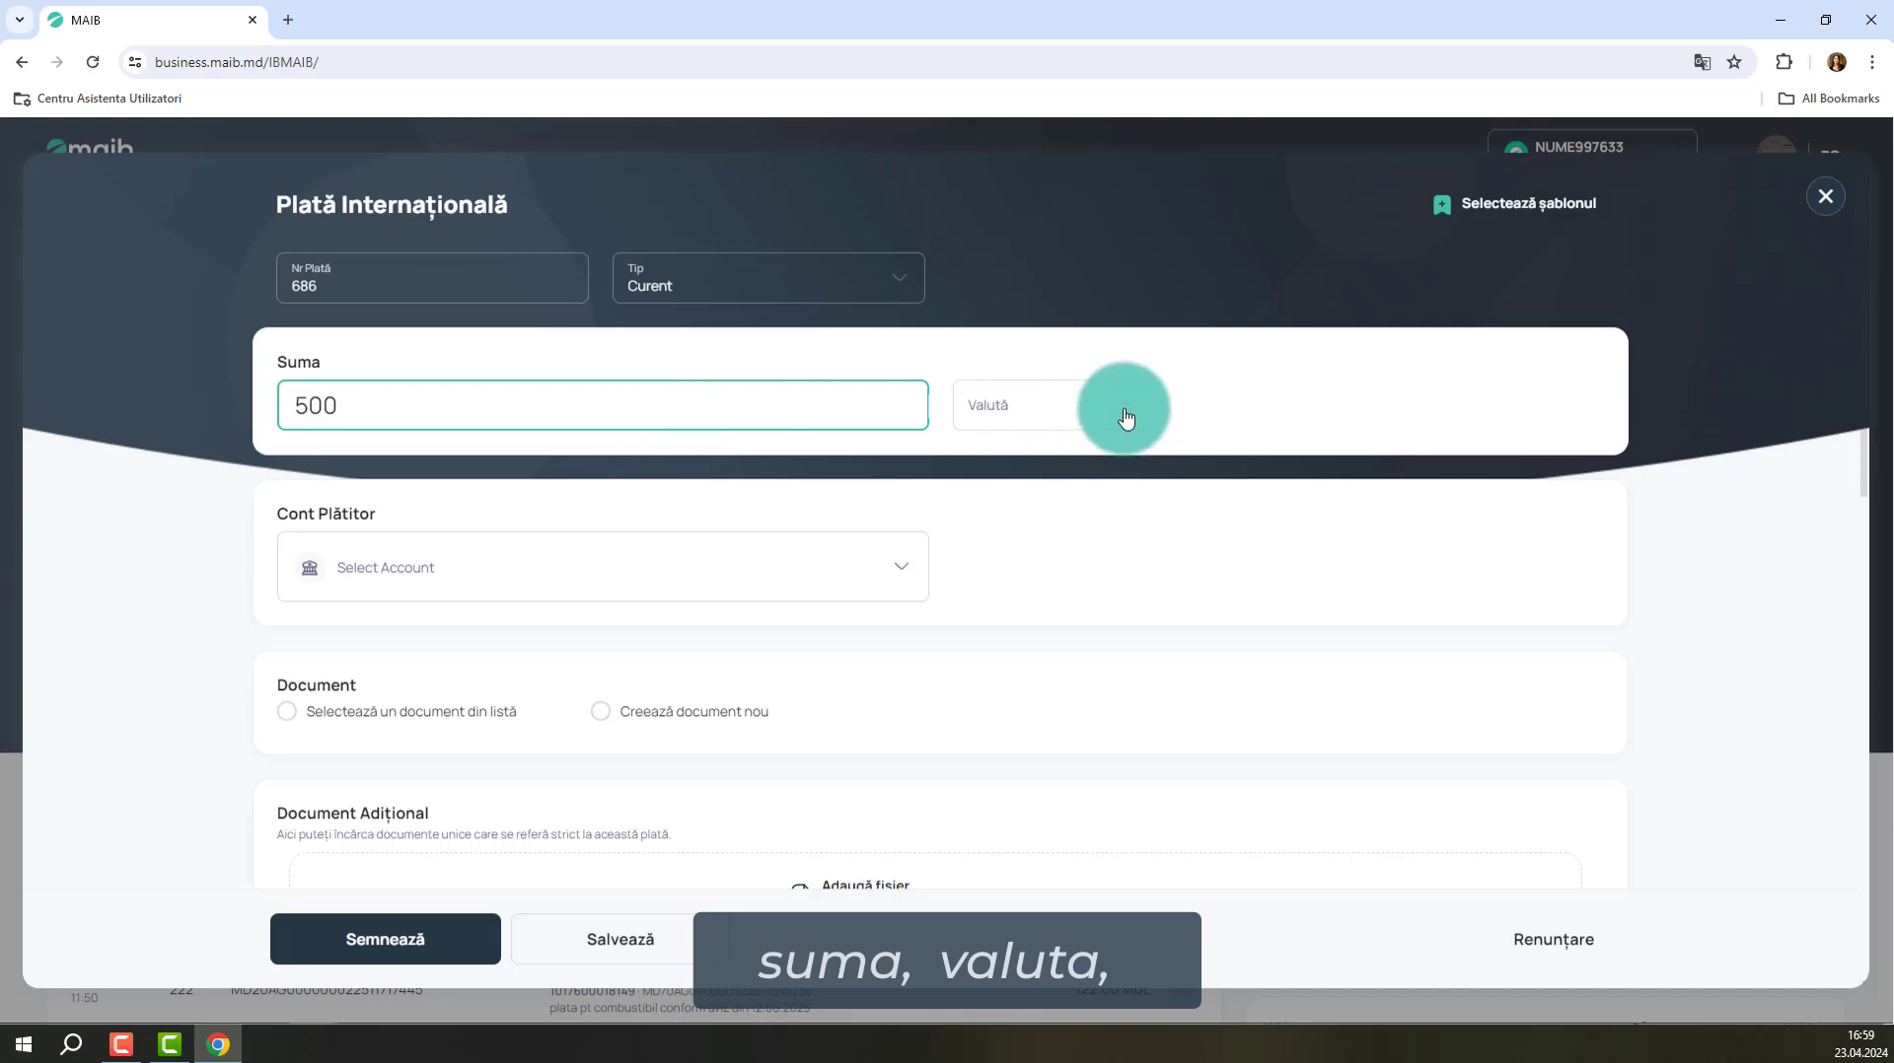
key("Tab")
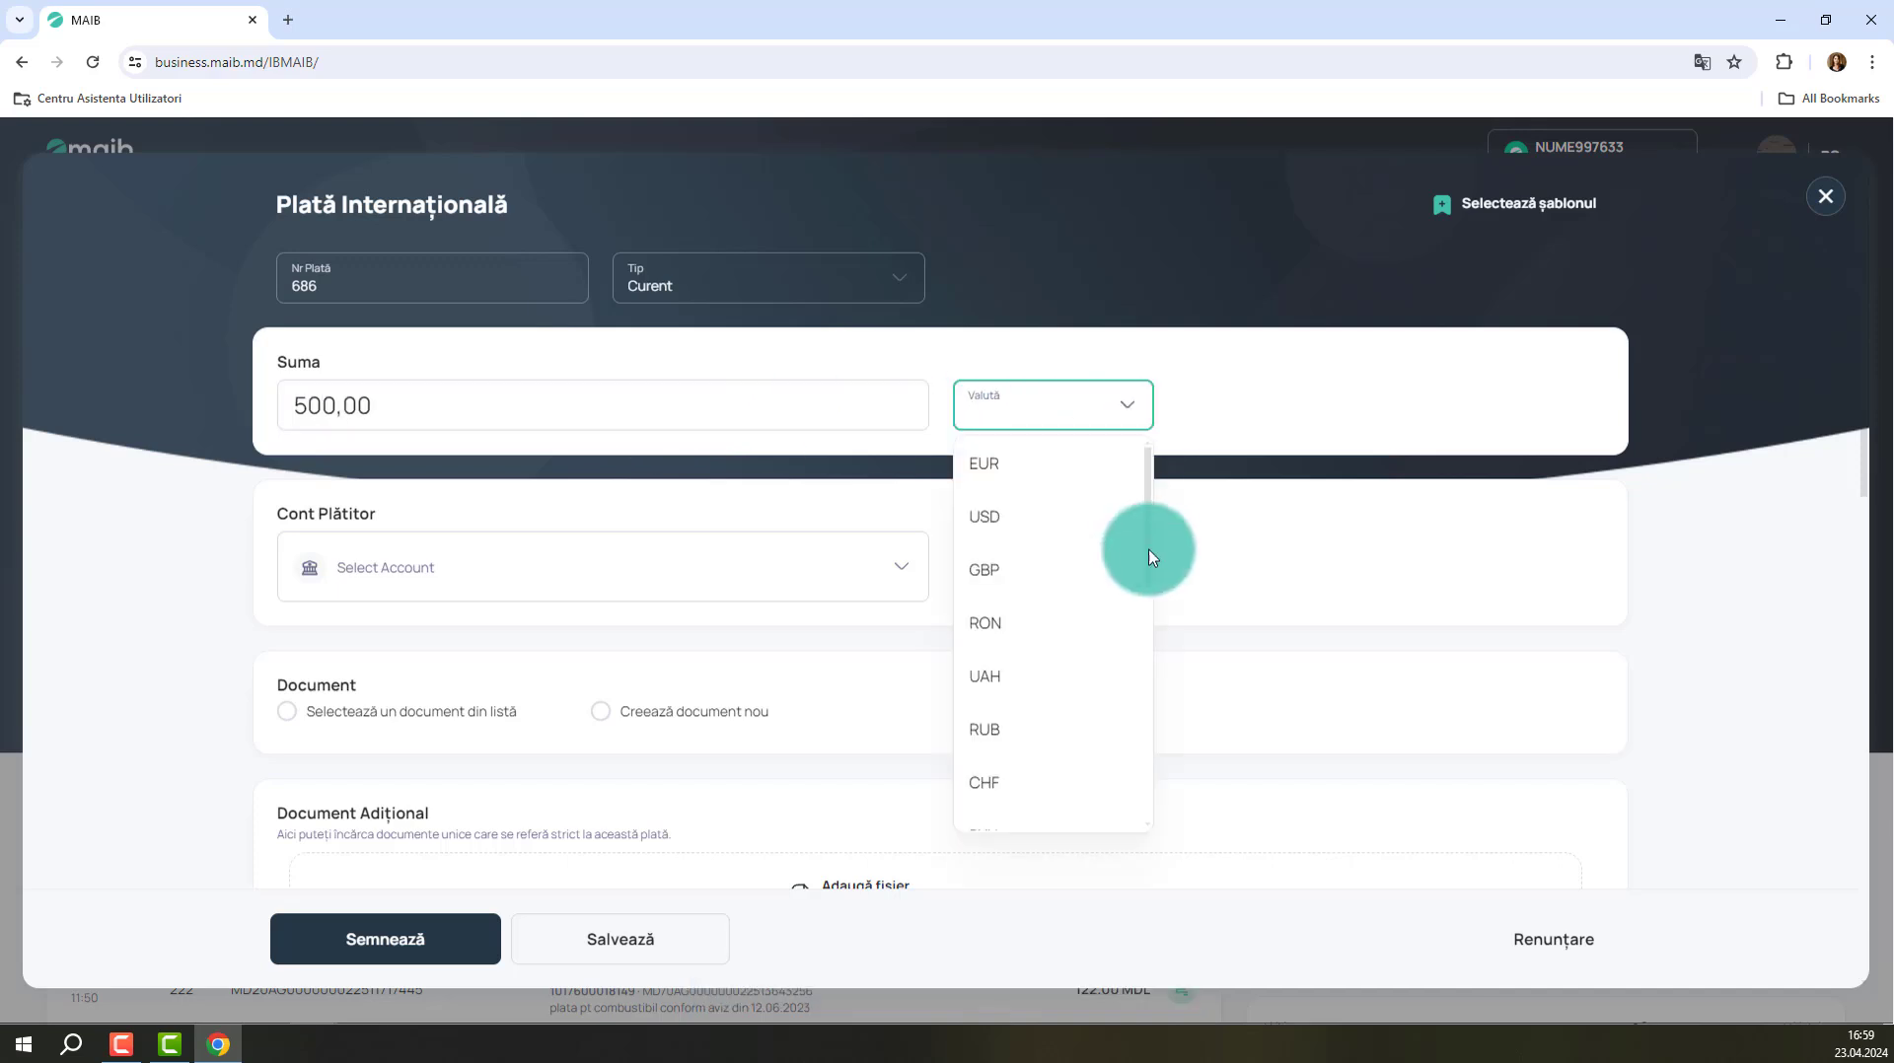
left_click(990, 523)
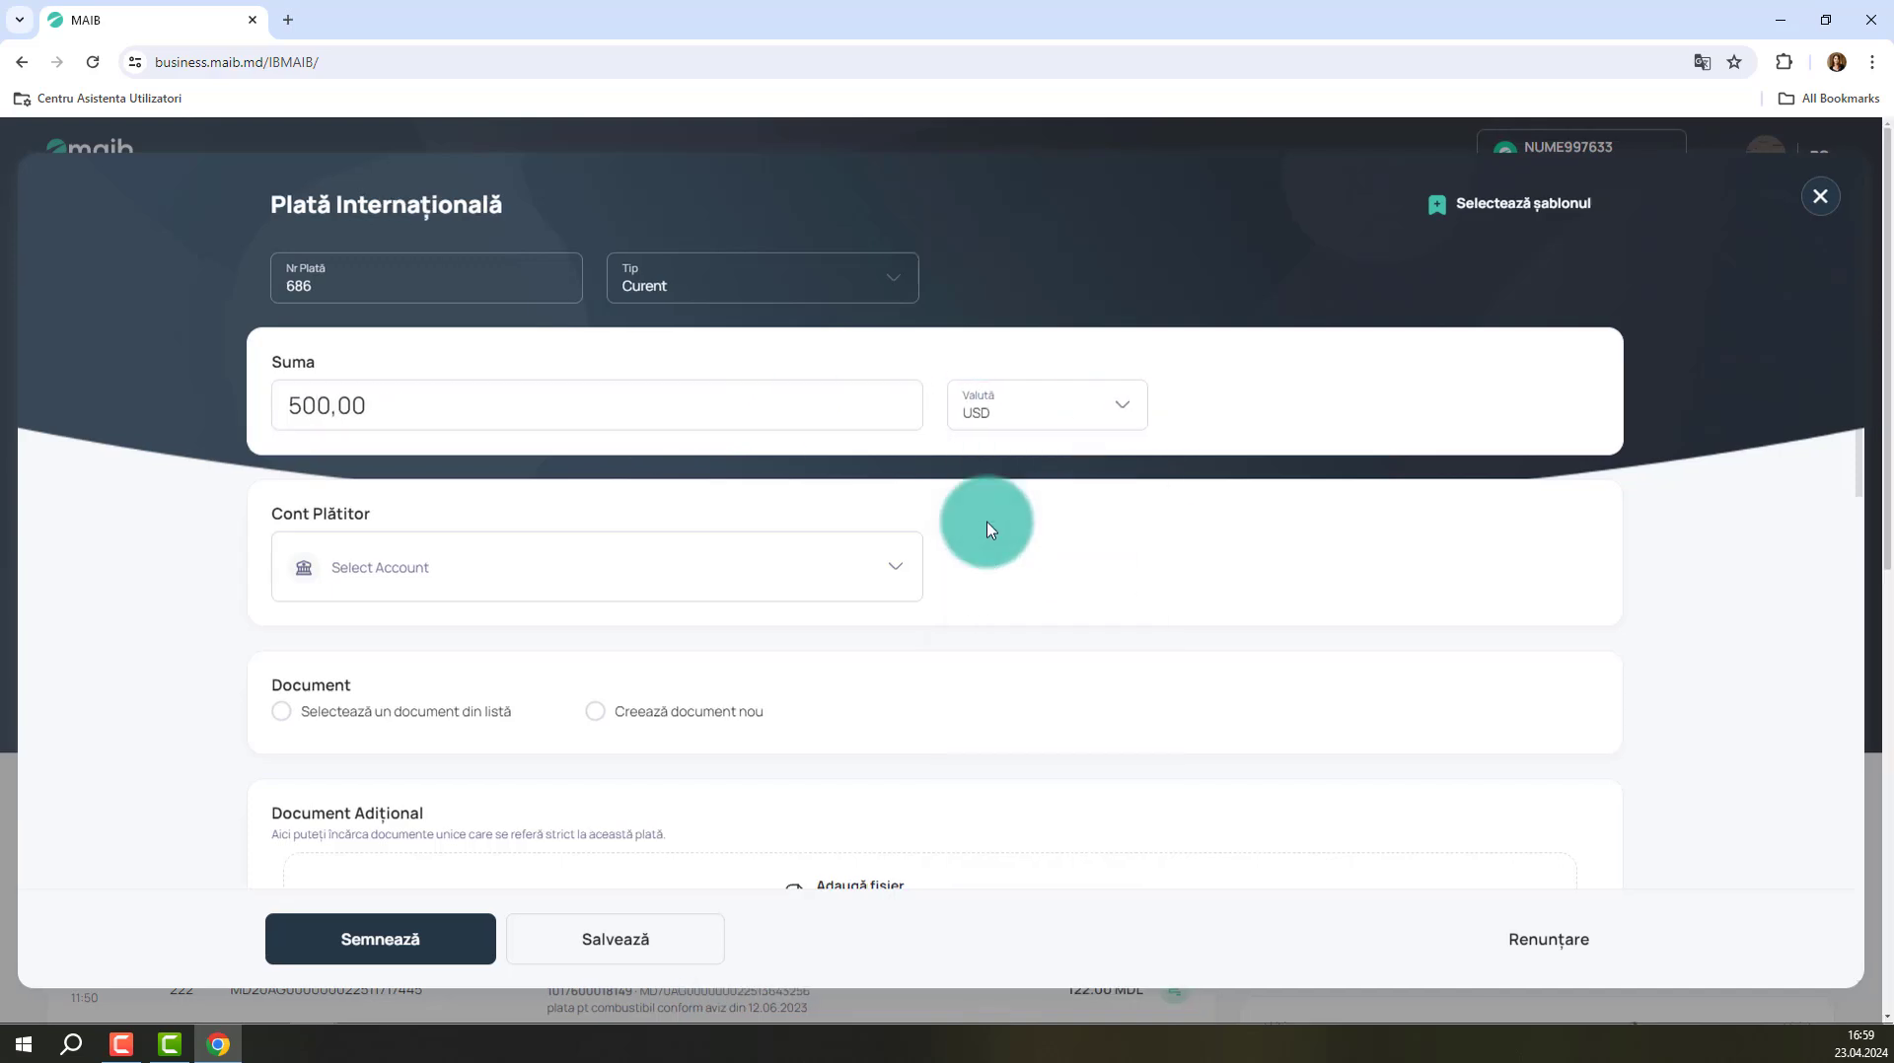
left_click(884, 579)
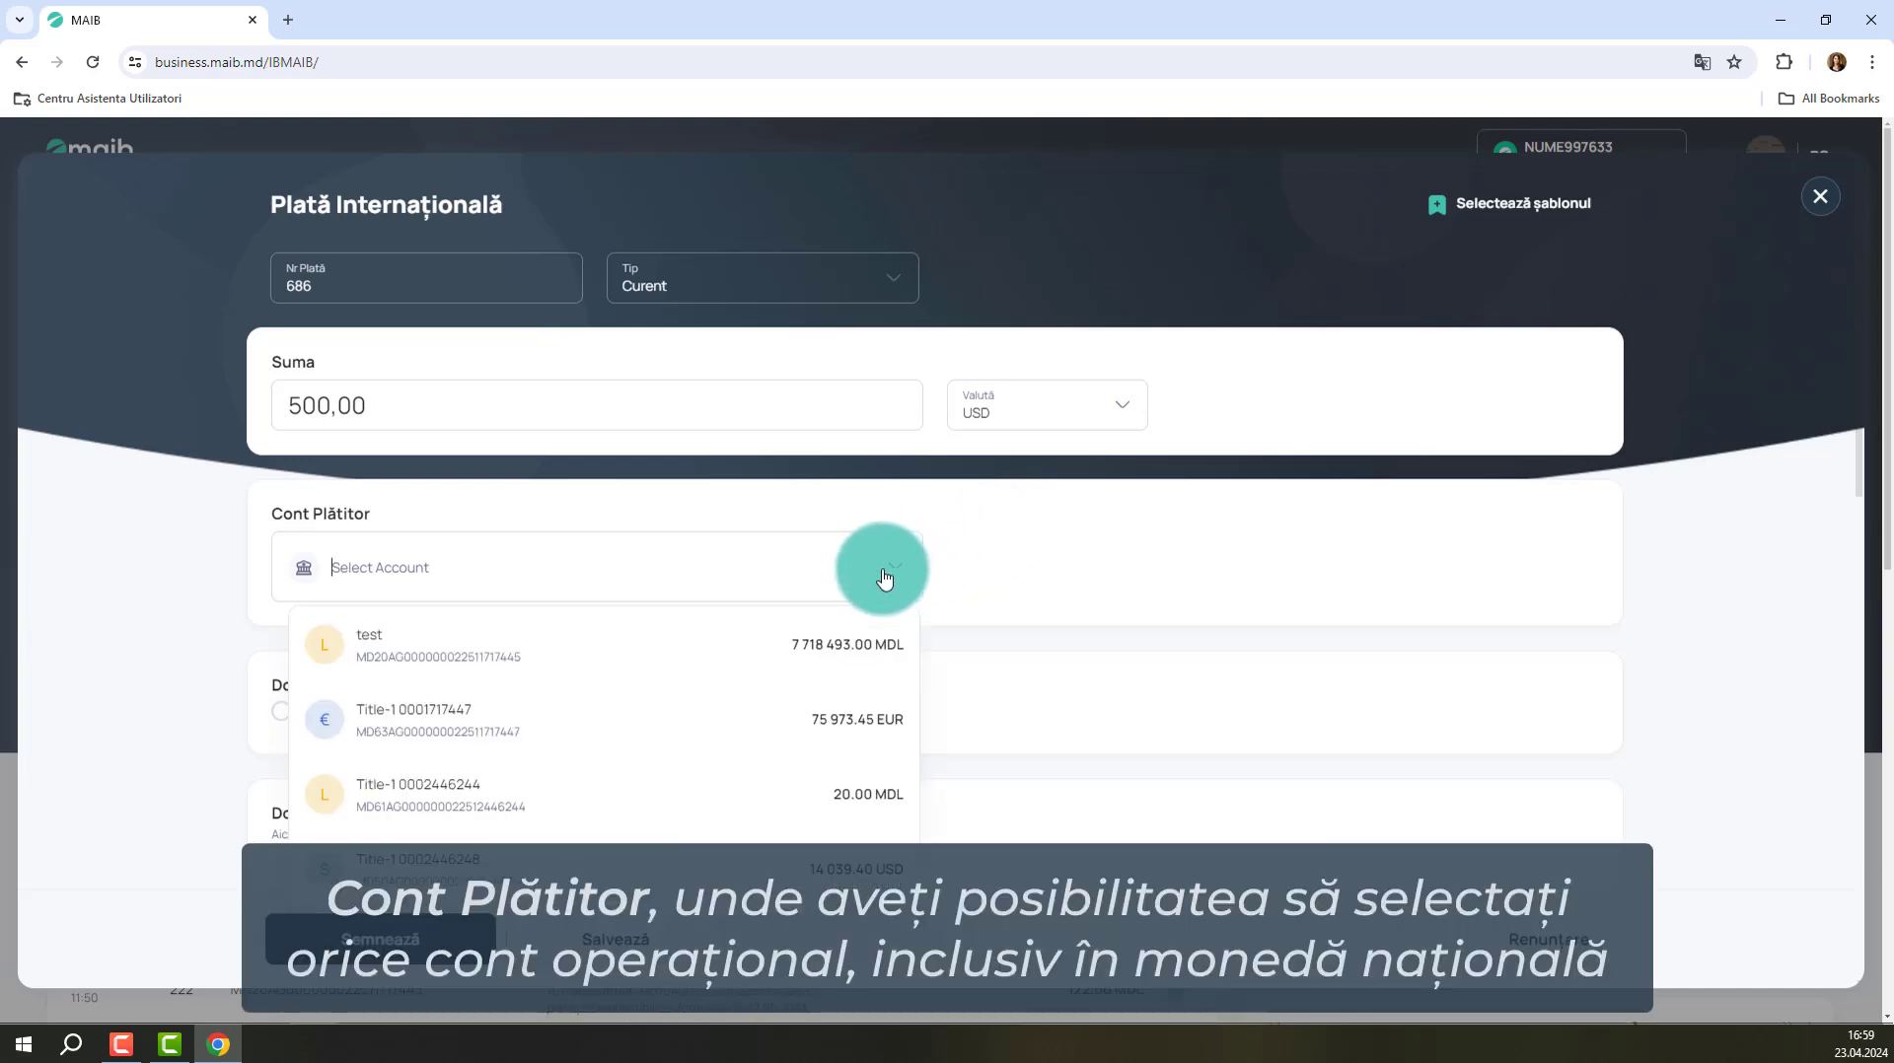
Pay from the test account and attach the OOO ZAVOD KAST contract dated 26.12.2023
left_click(659, 648)
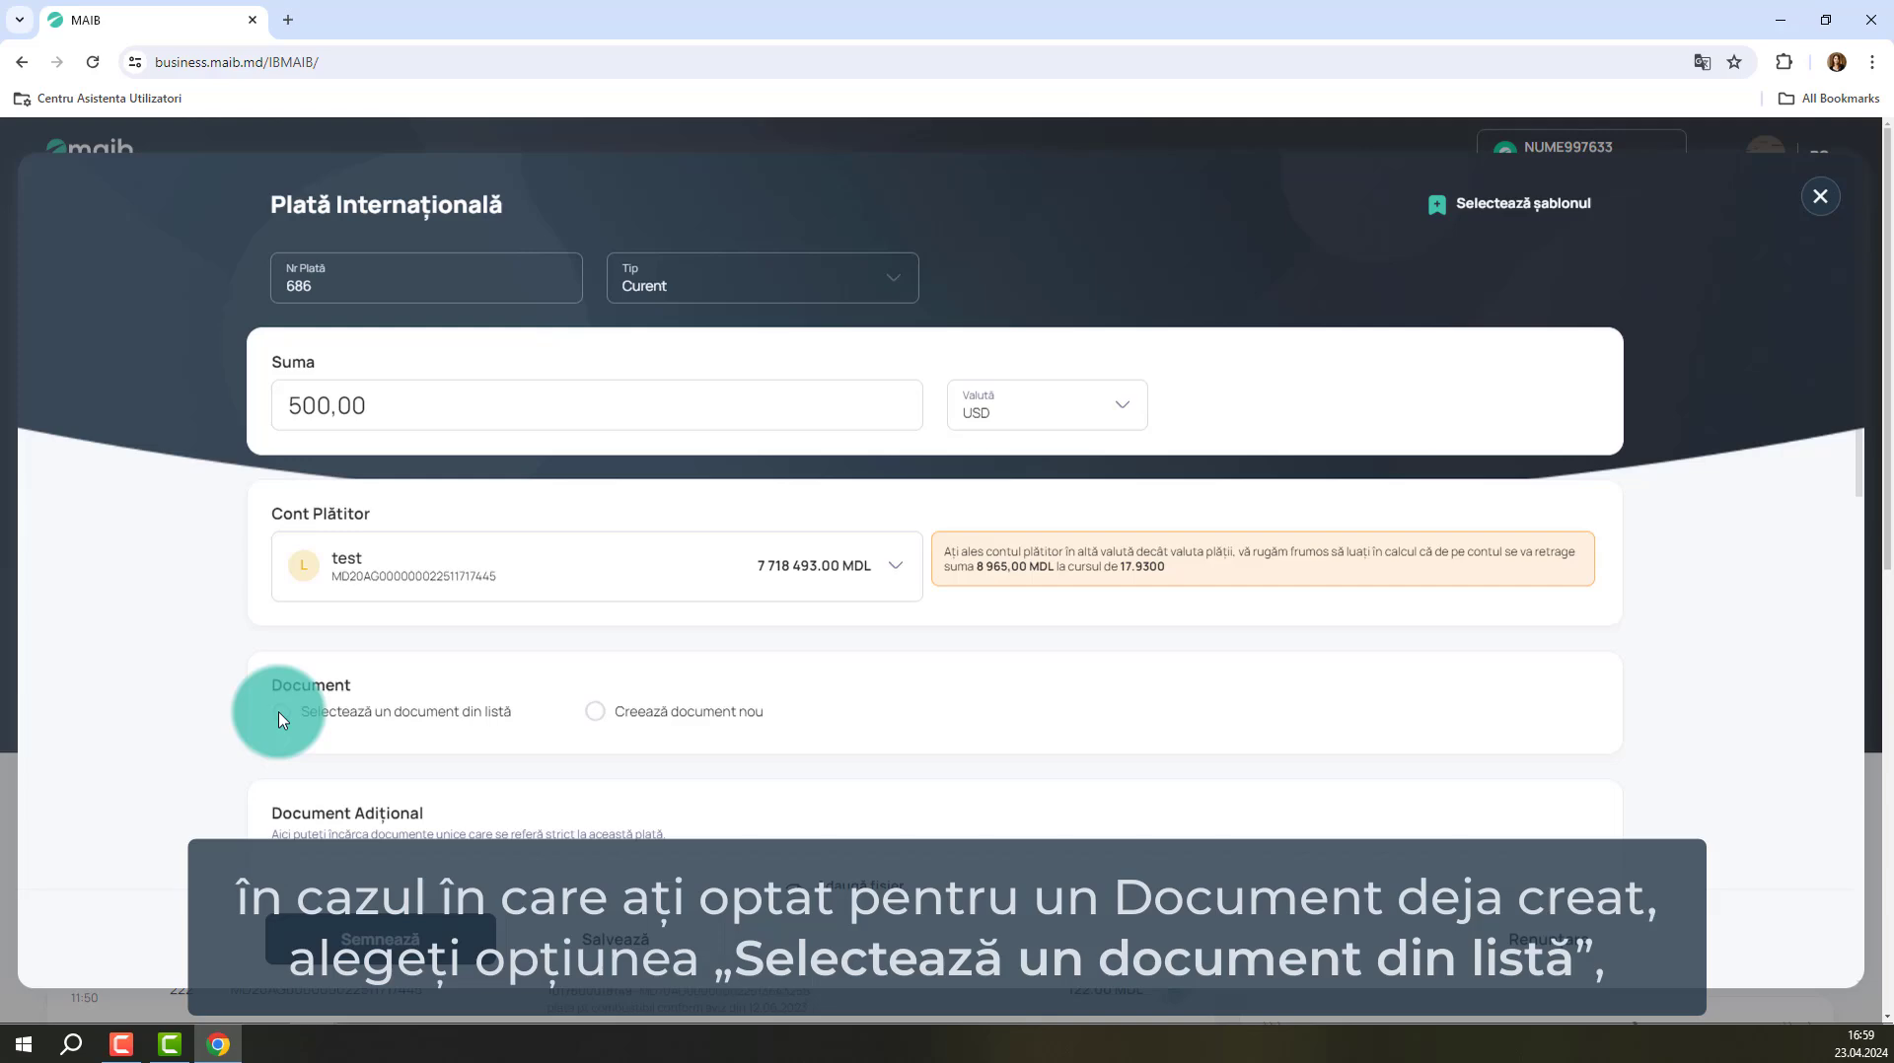
left_click(282, 716)
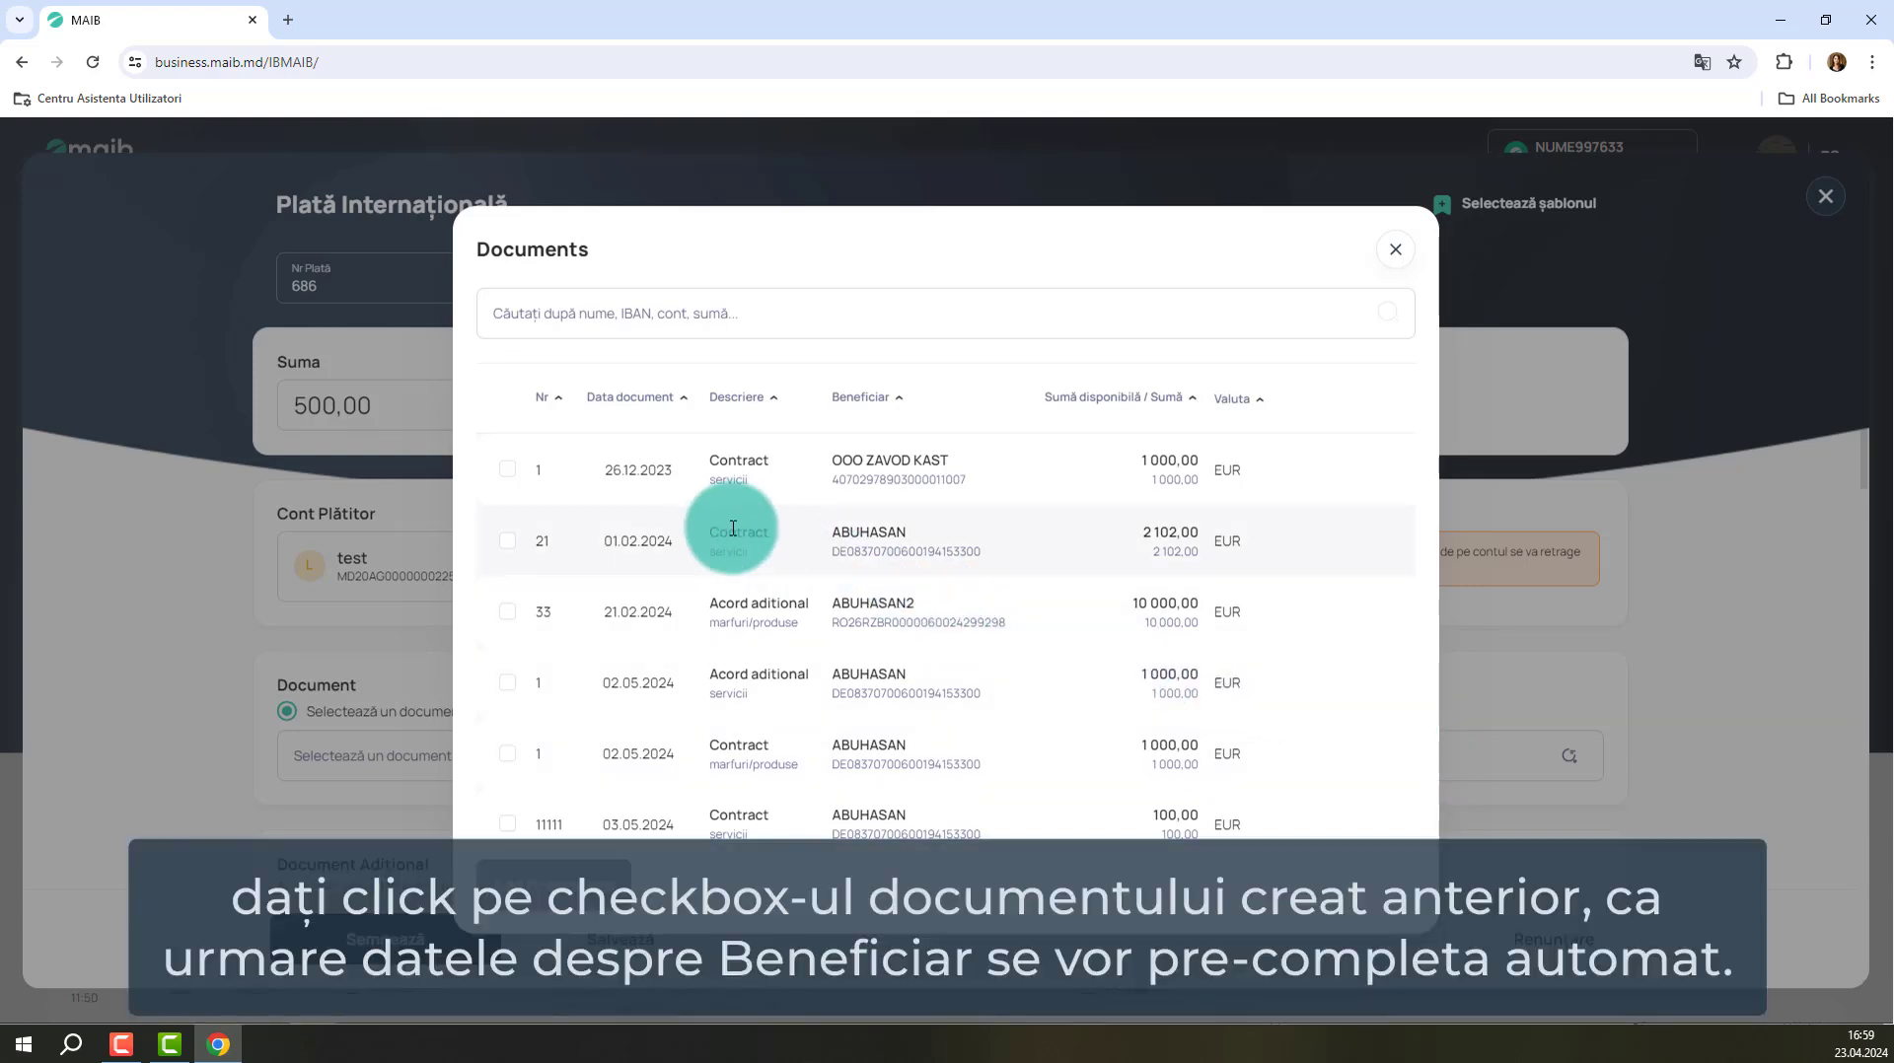
left_click(509, 473)
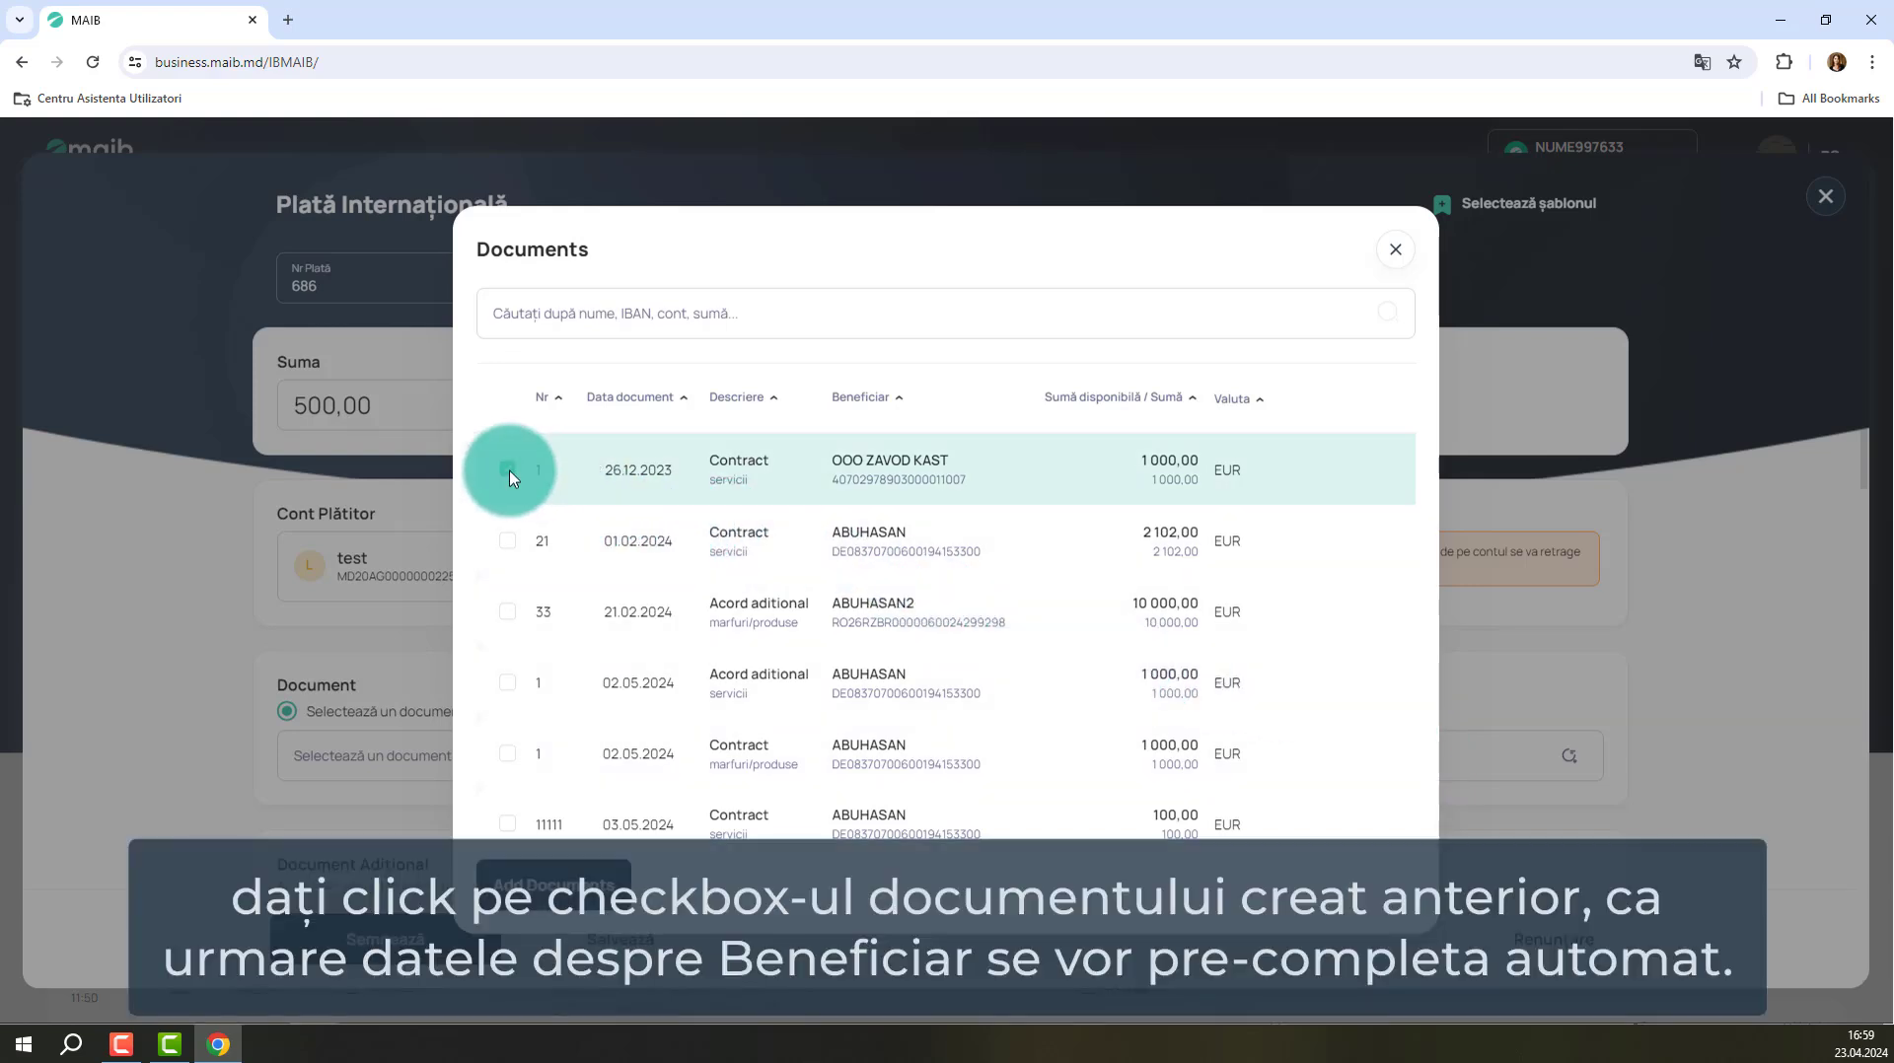
left_click(571, 888)
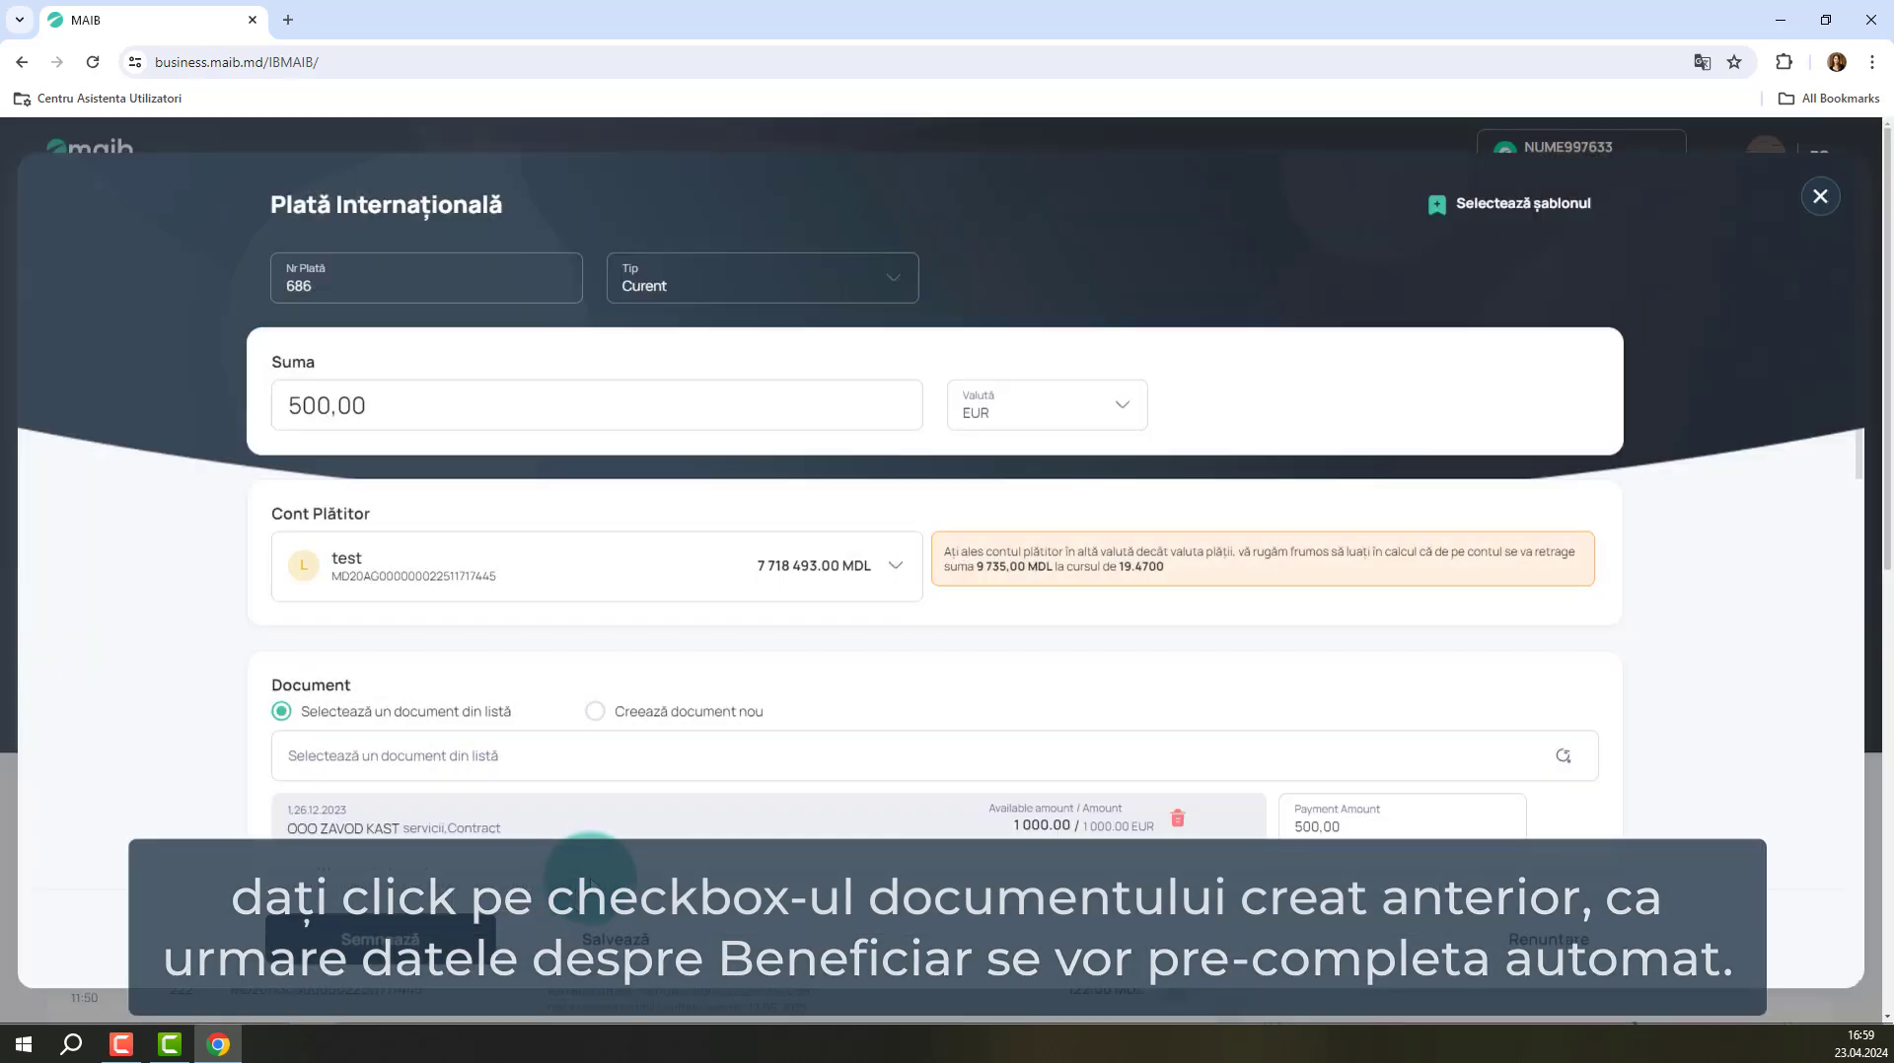
Switch the supporting document option from Adaugă fișier to Creează document nou
scroll(618, 854, "down", 3)
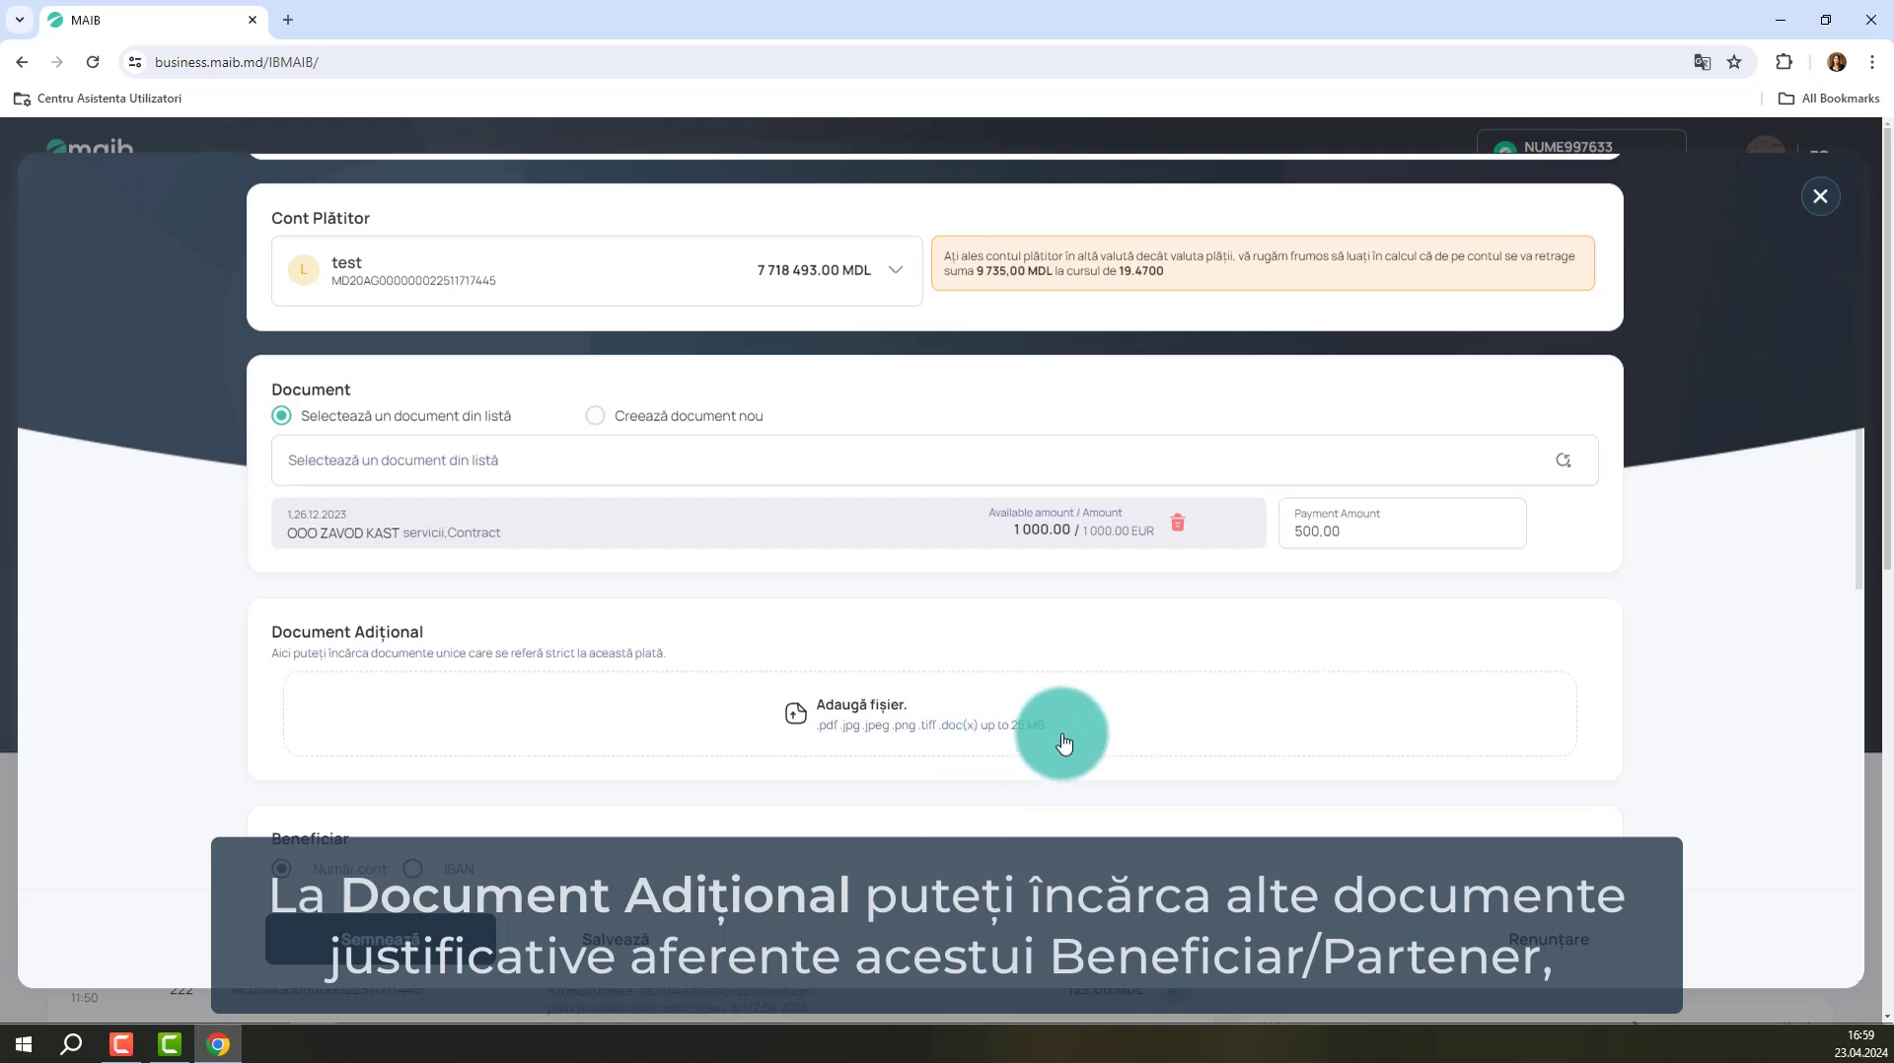
left_click(1063, 743)
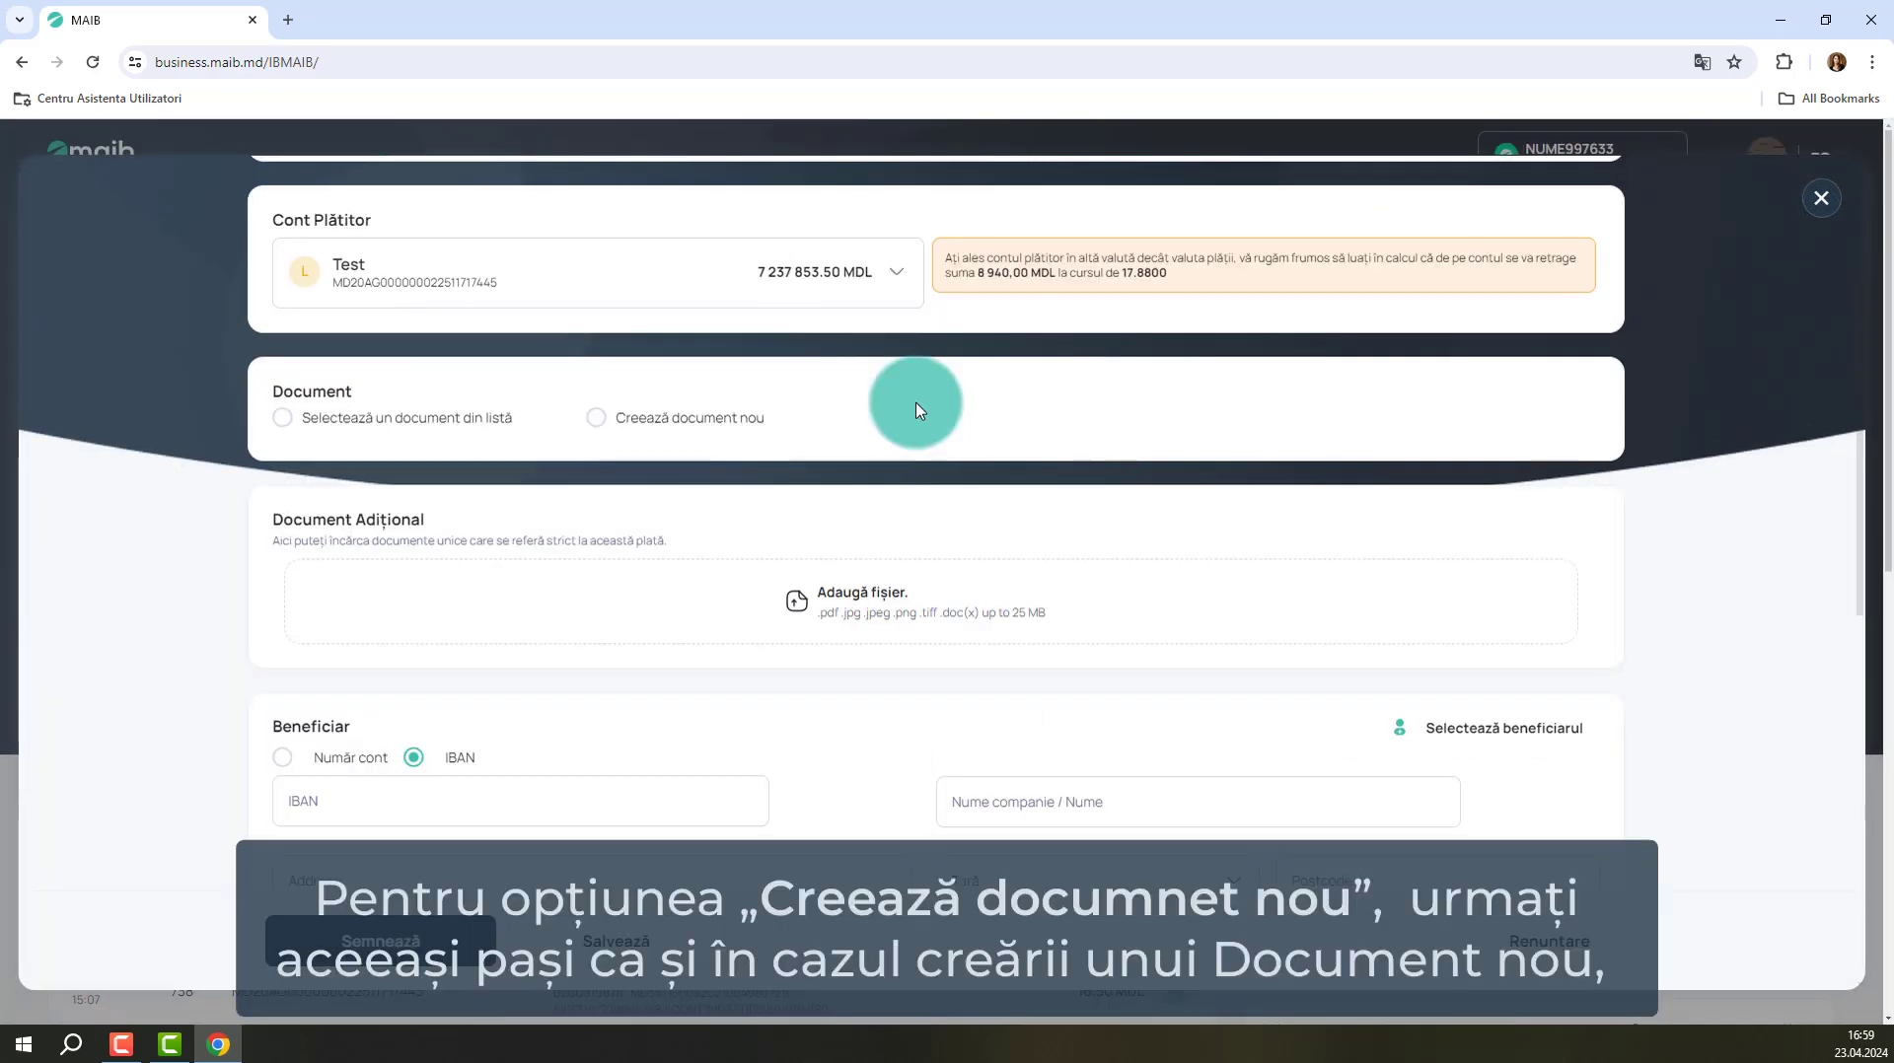
left_click(596, 419)
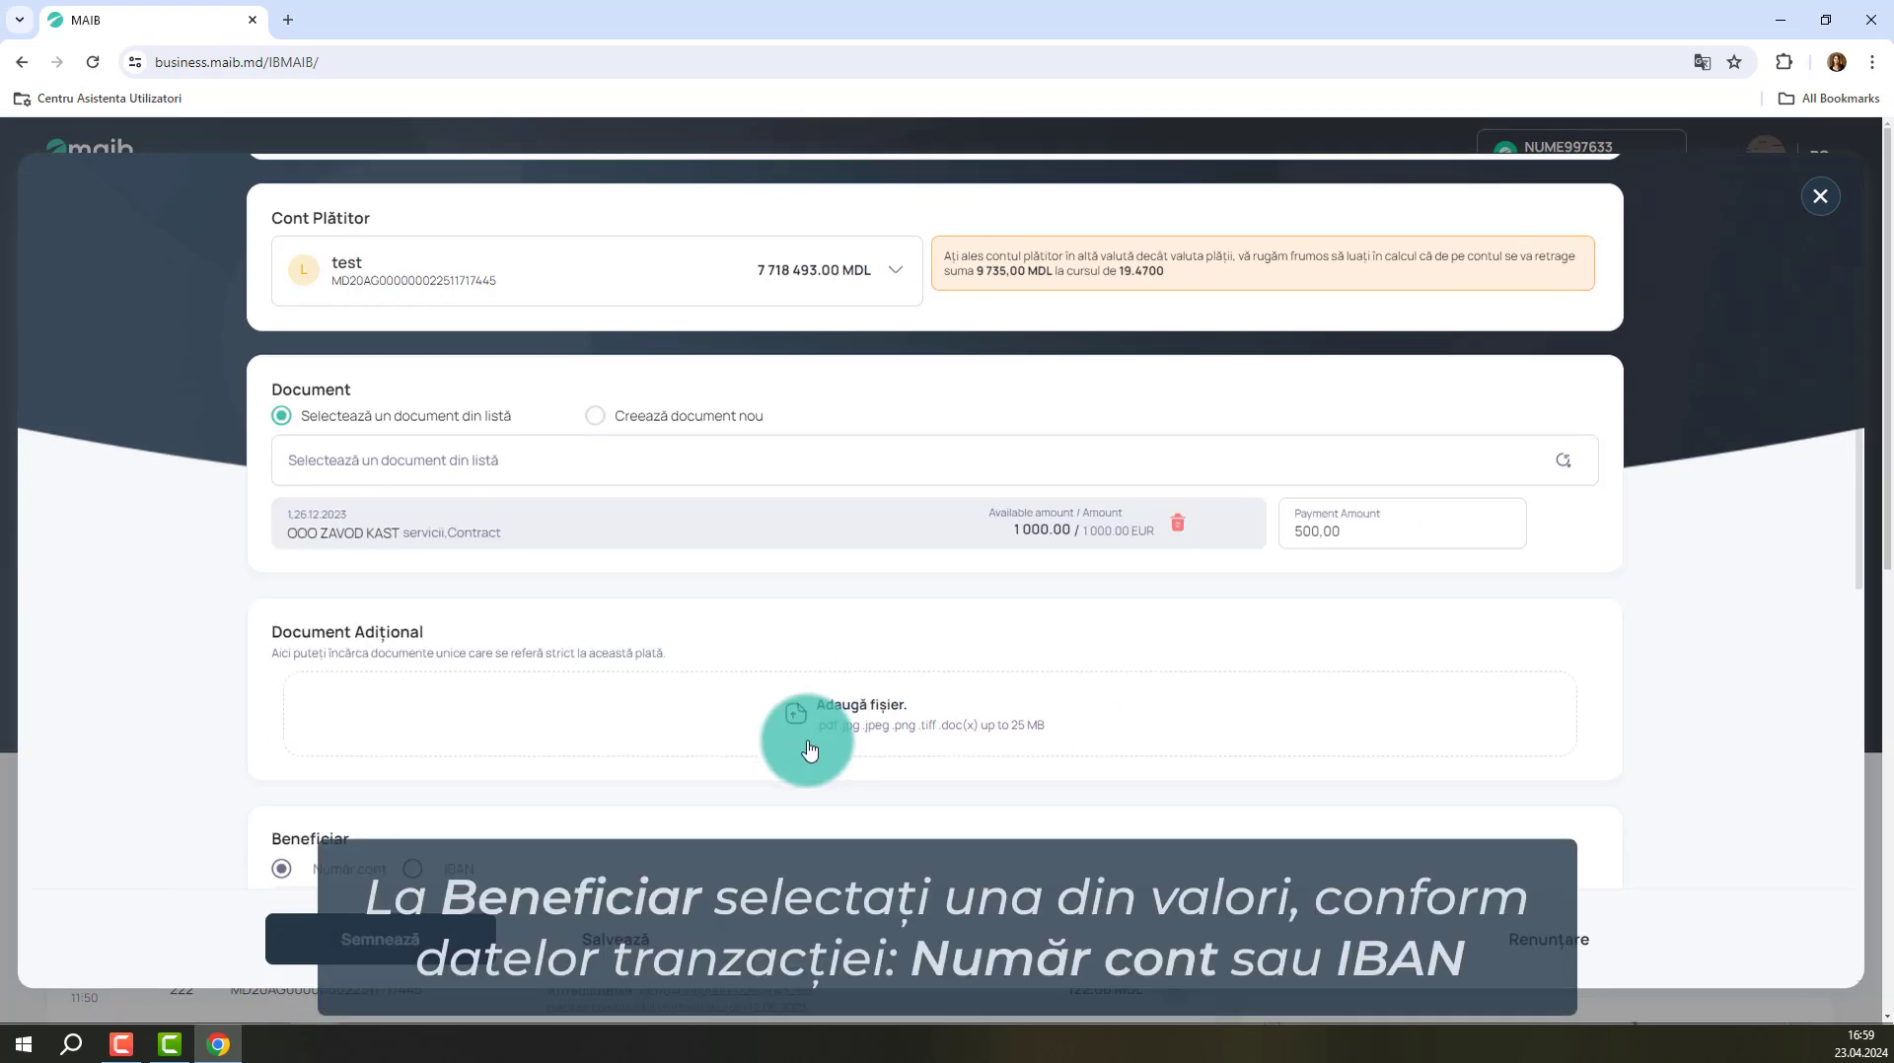
Review the prefilled OOO ZAVOD KAST beneficiary with SWIFT RZBMRUMM, leaving Bancă intermediară off
scroll(804, 749, "down", 2)
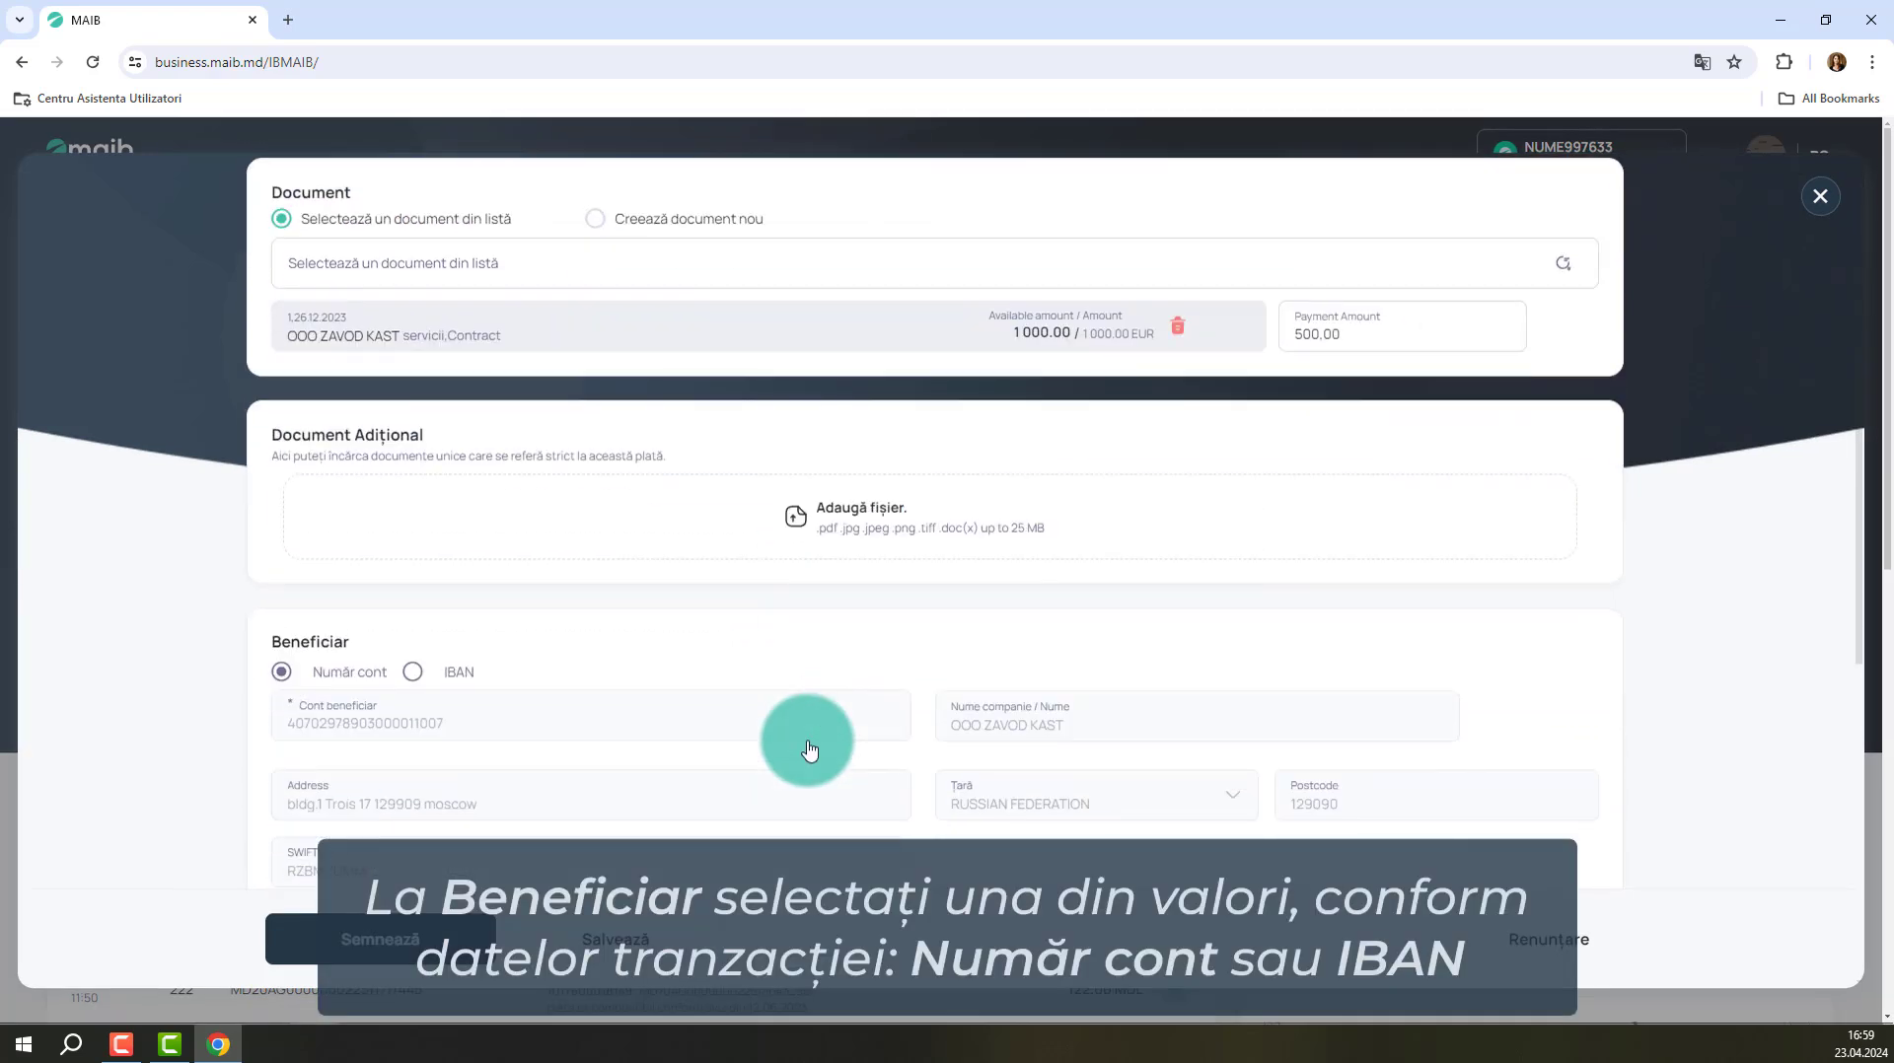
scroll(808, 749, "down", 1)
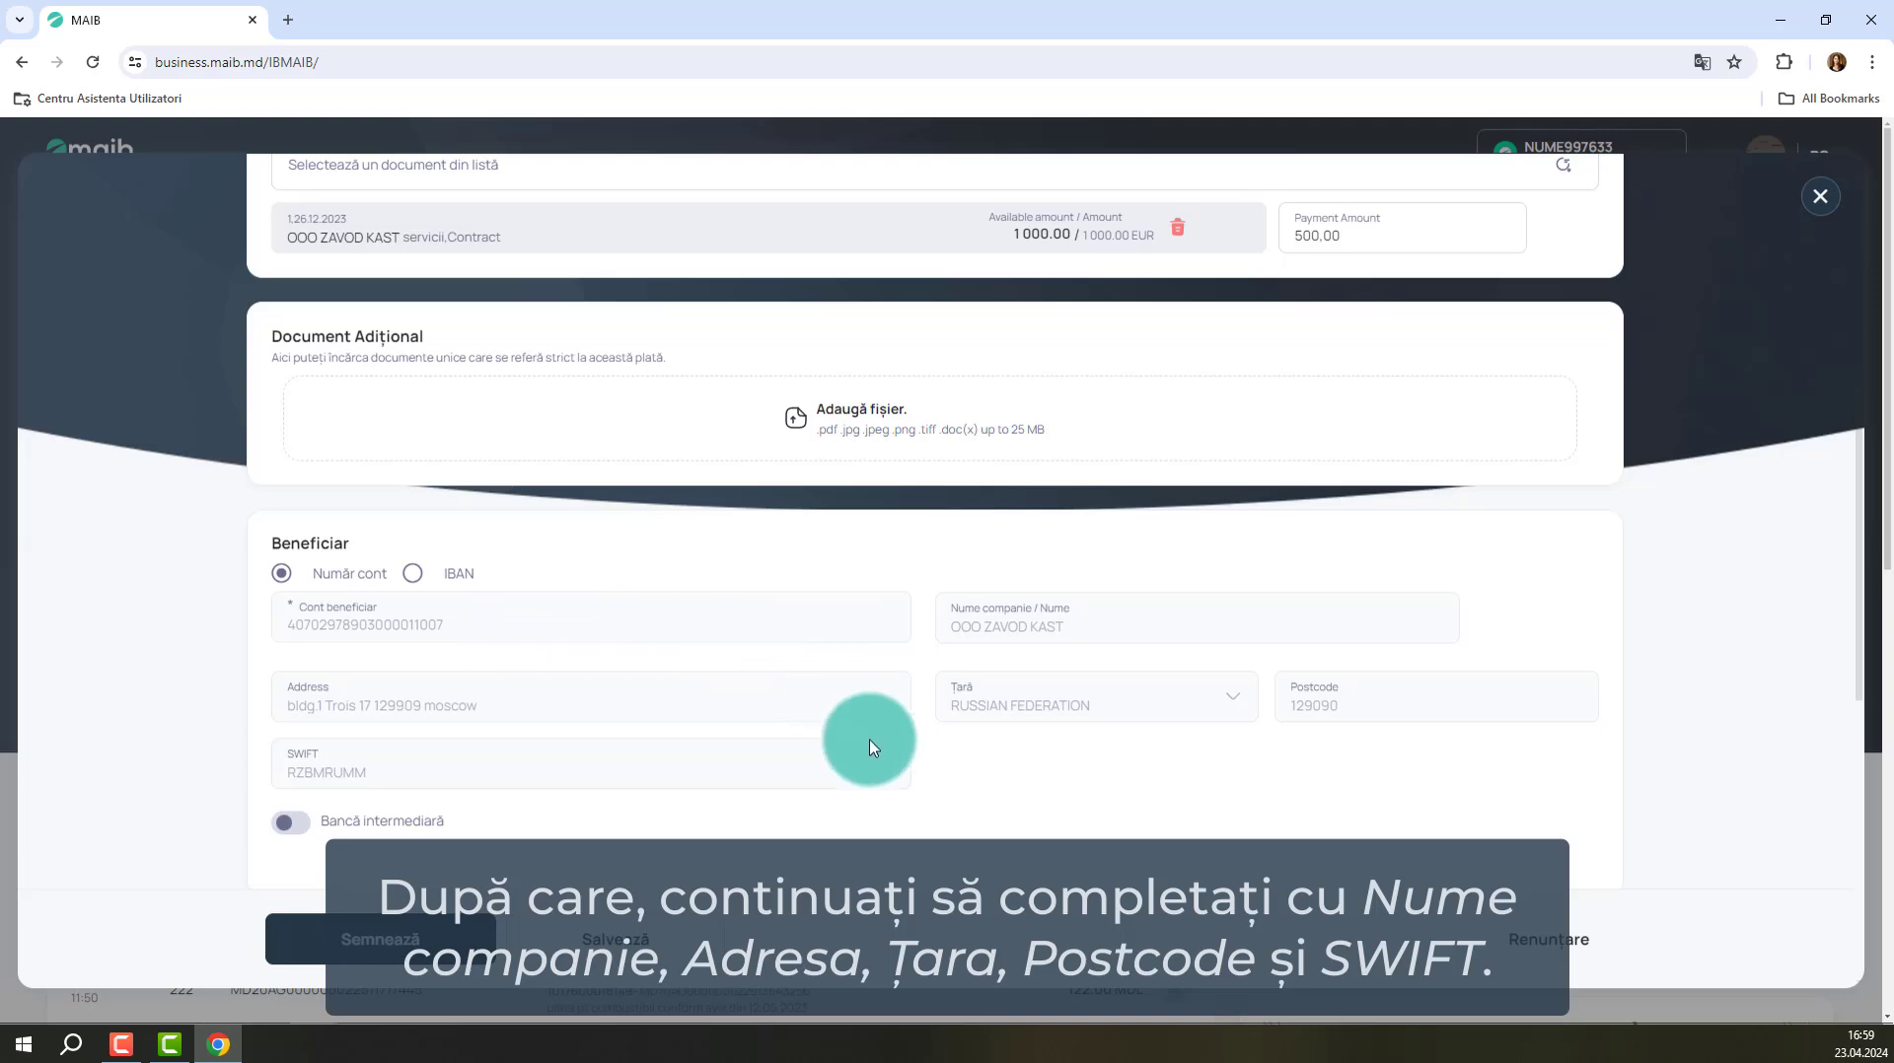
scroll(914, 872, "down", 2)
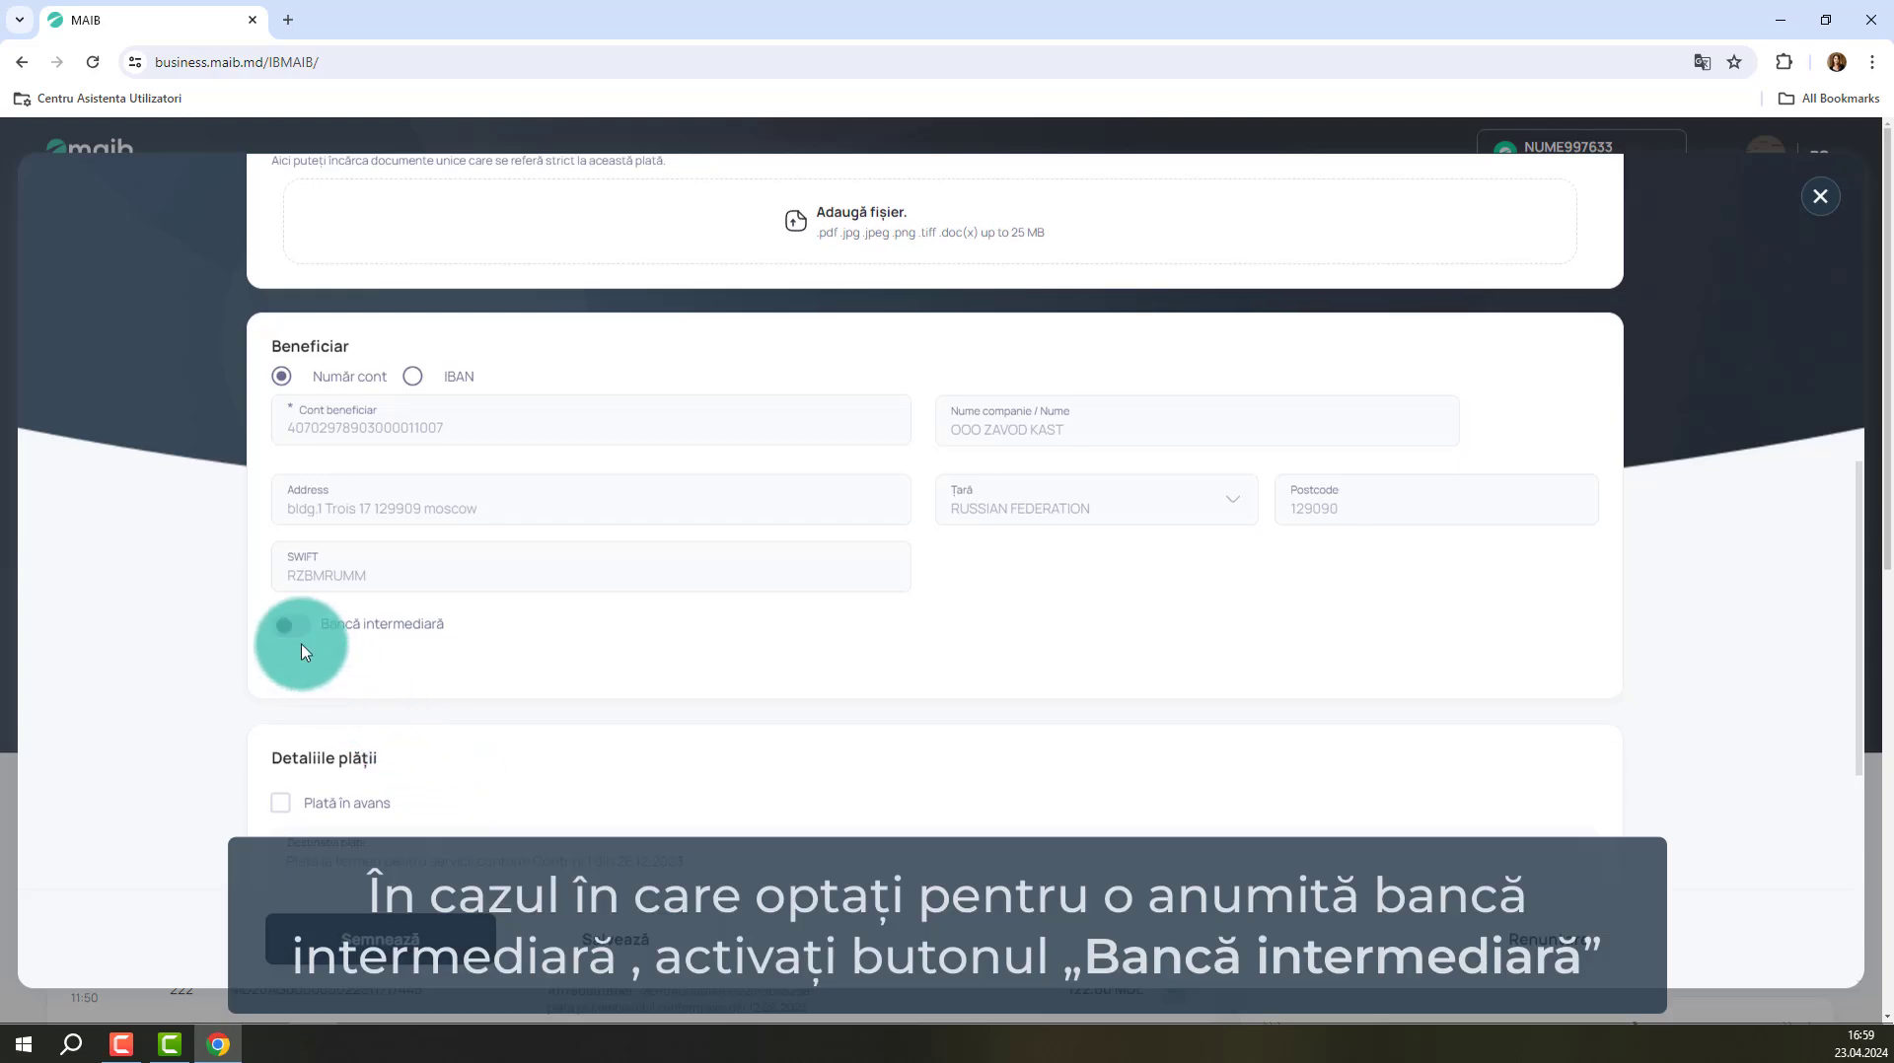
left_click(296, 630)
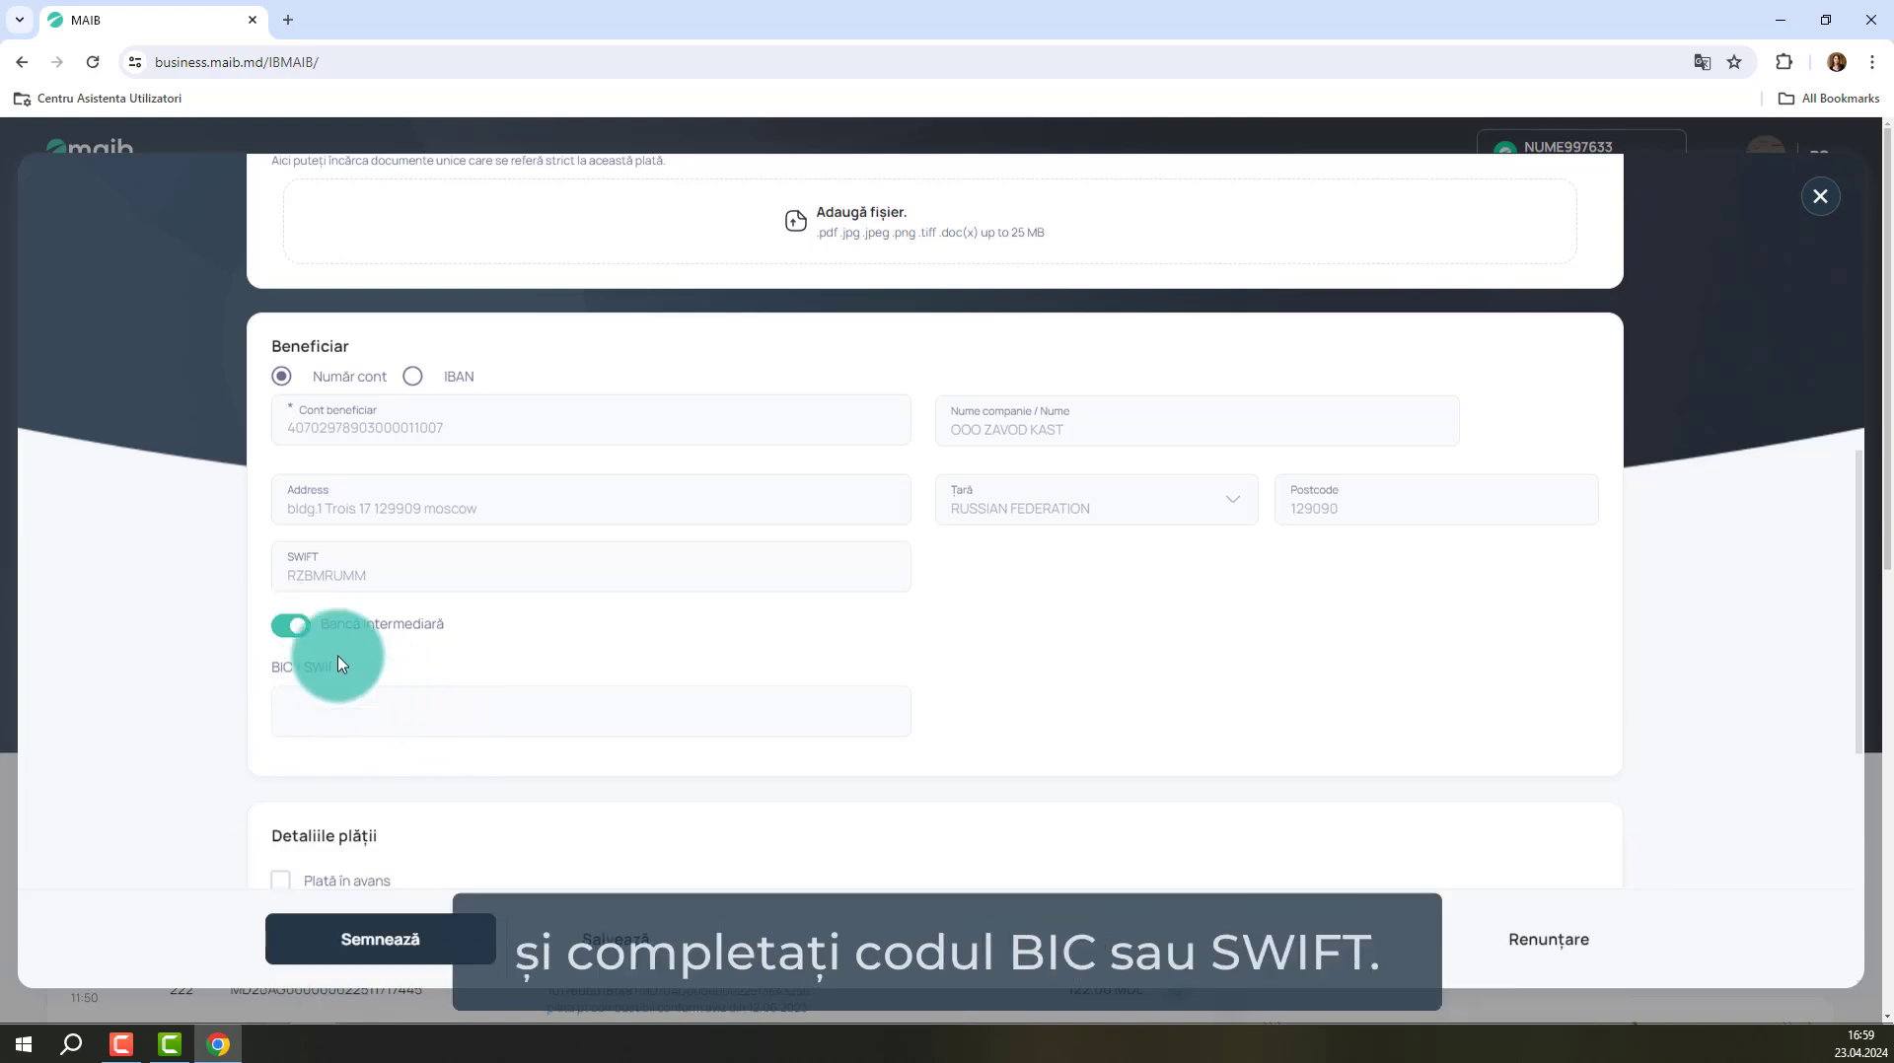
left_click(282, 626)
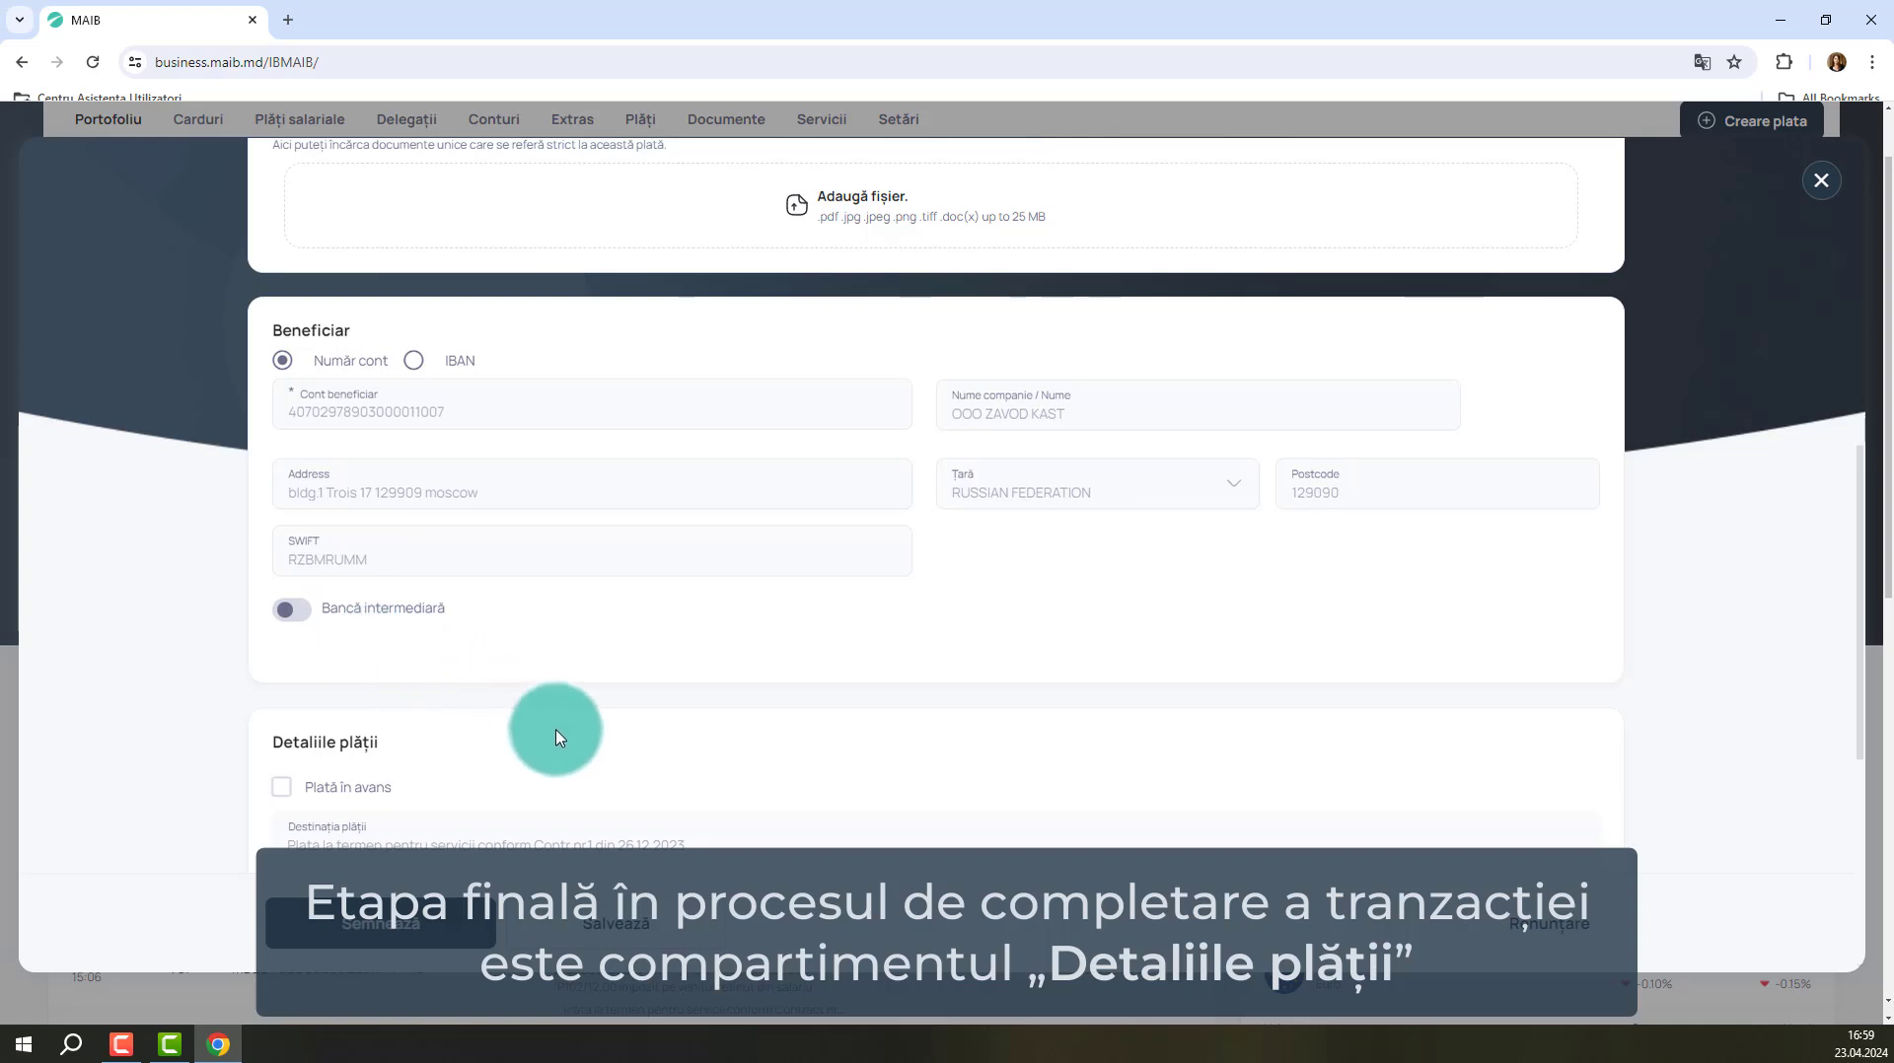
Set the commission instruction (Instrucțiuni comision) to OUR
scroll(623, 753, "down", 3)
scroll(623, 753, "down", 1)
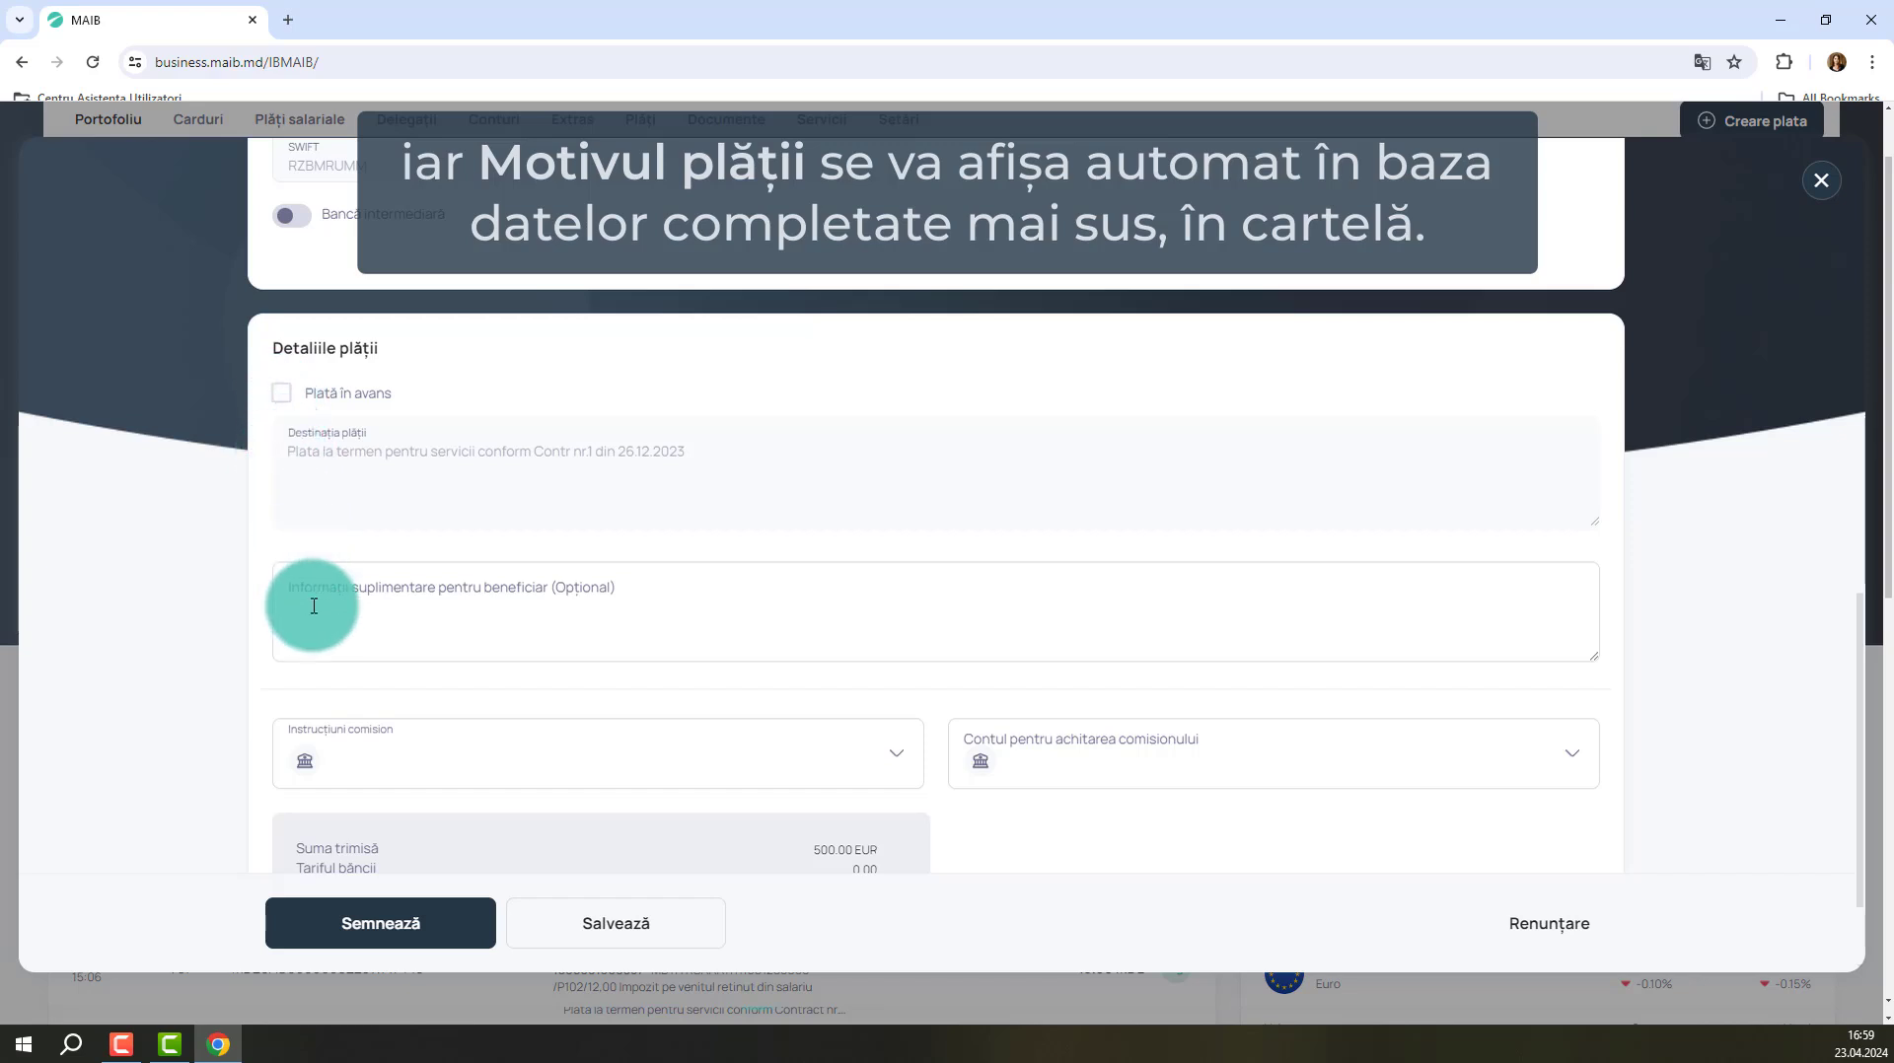
scroll(862, 786, "down", 1)
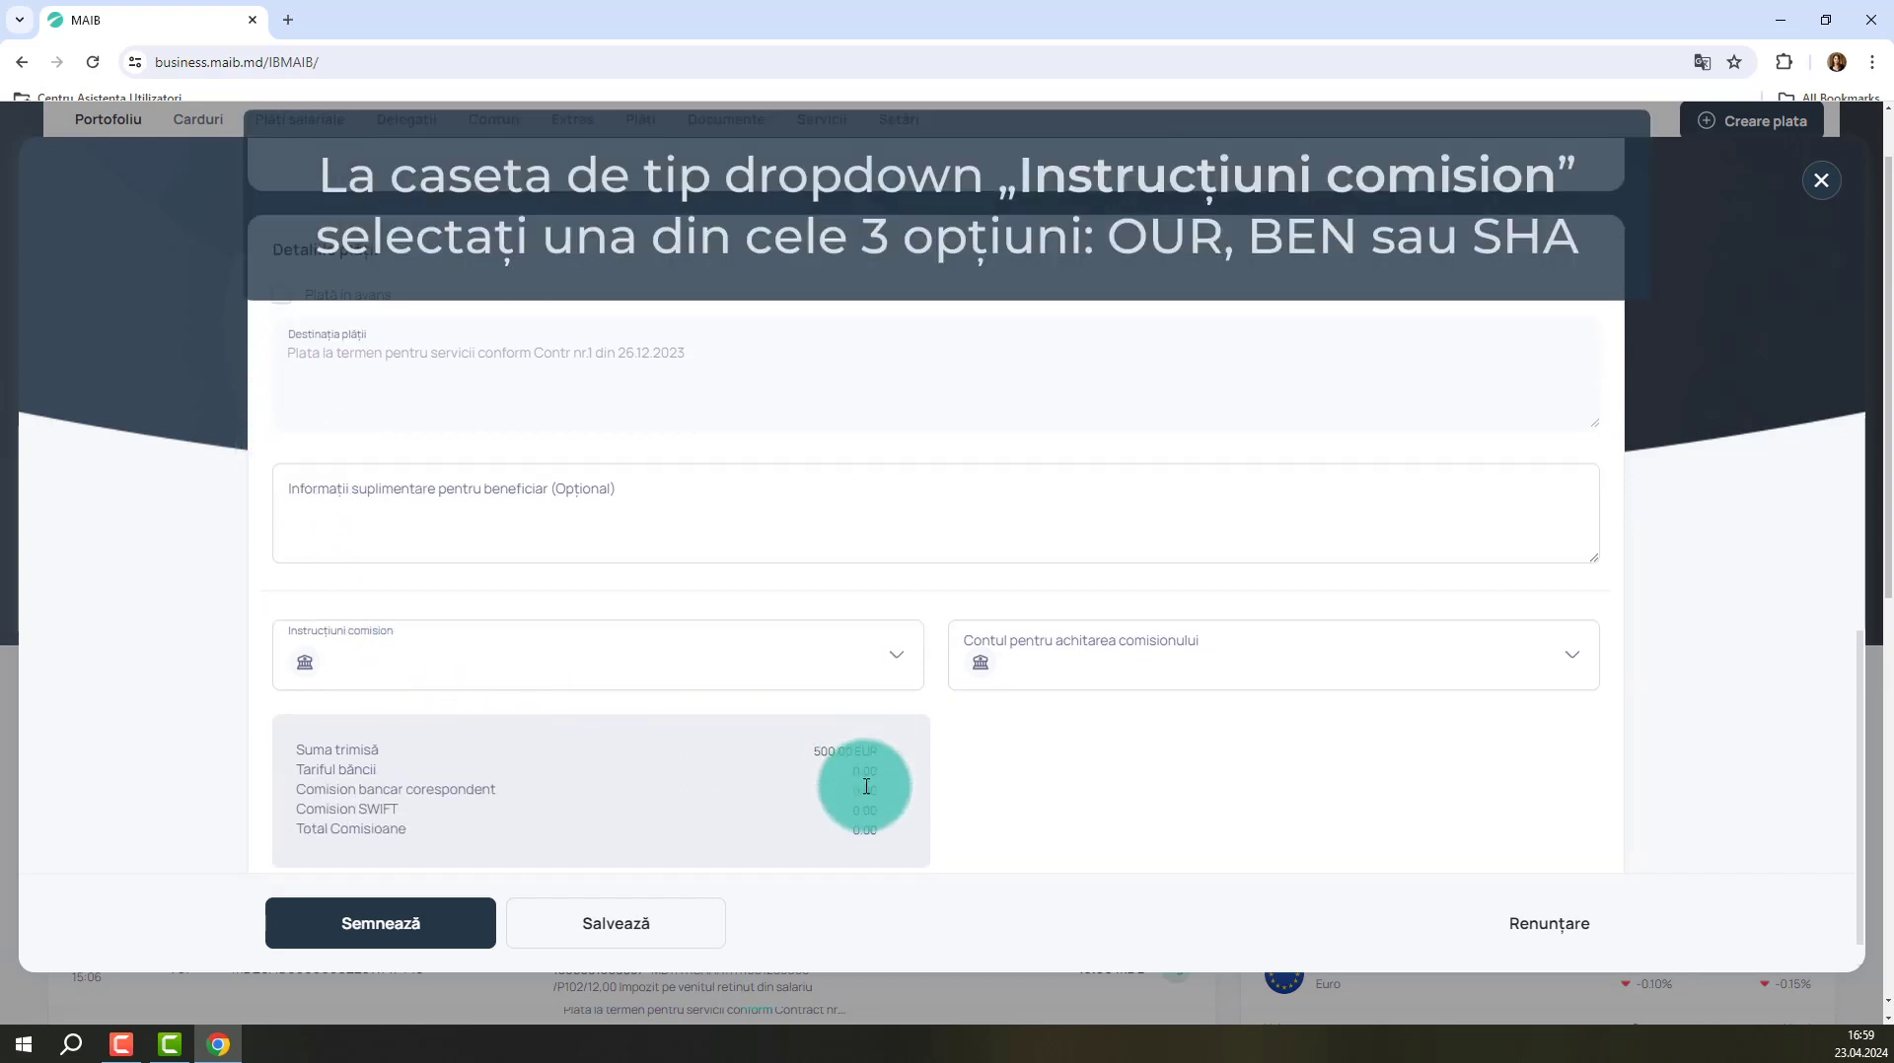
left_click(896, 661)
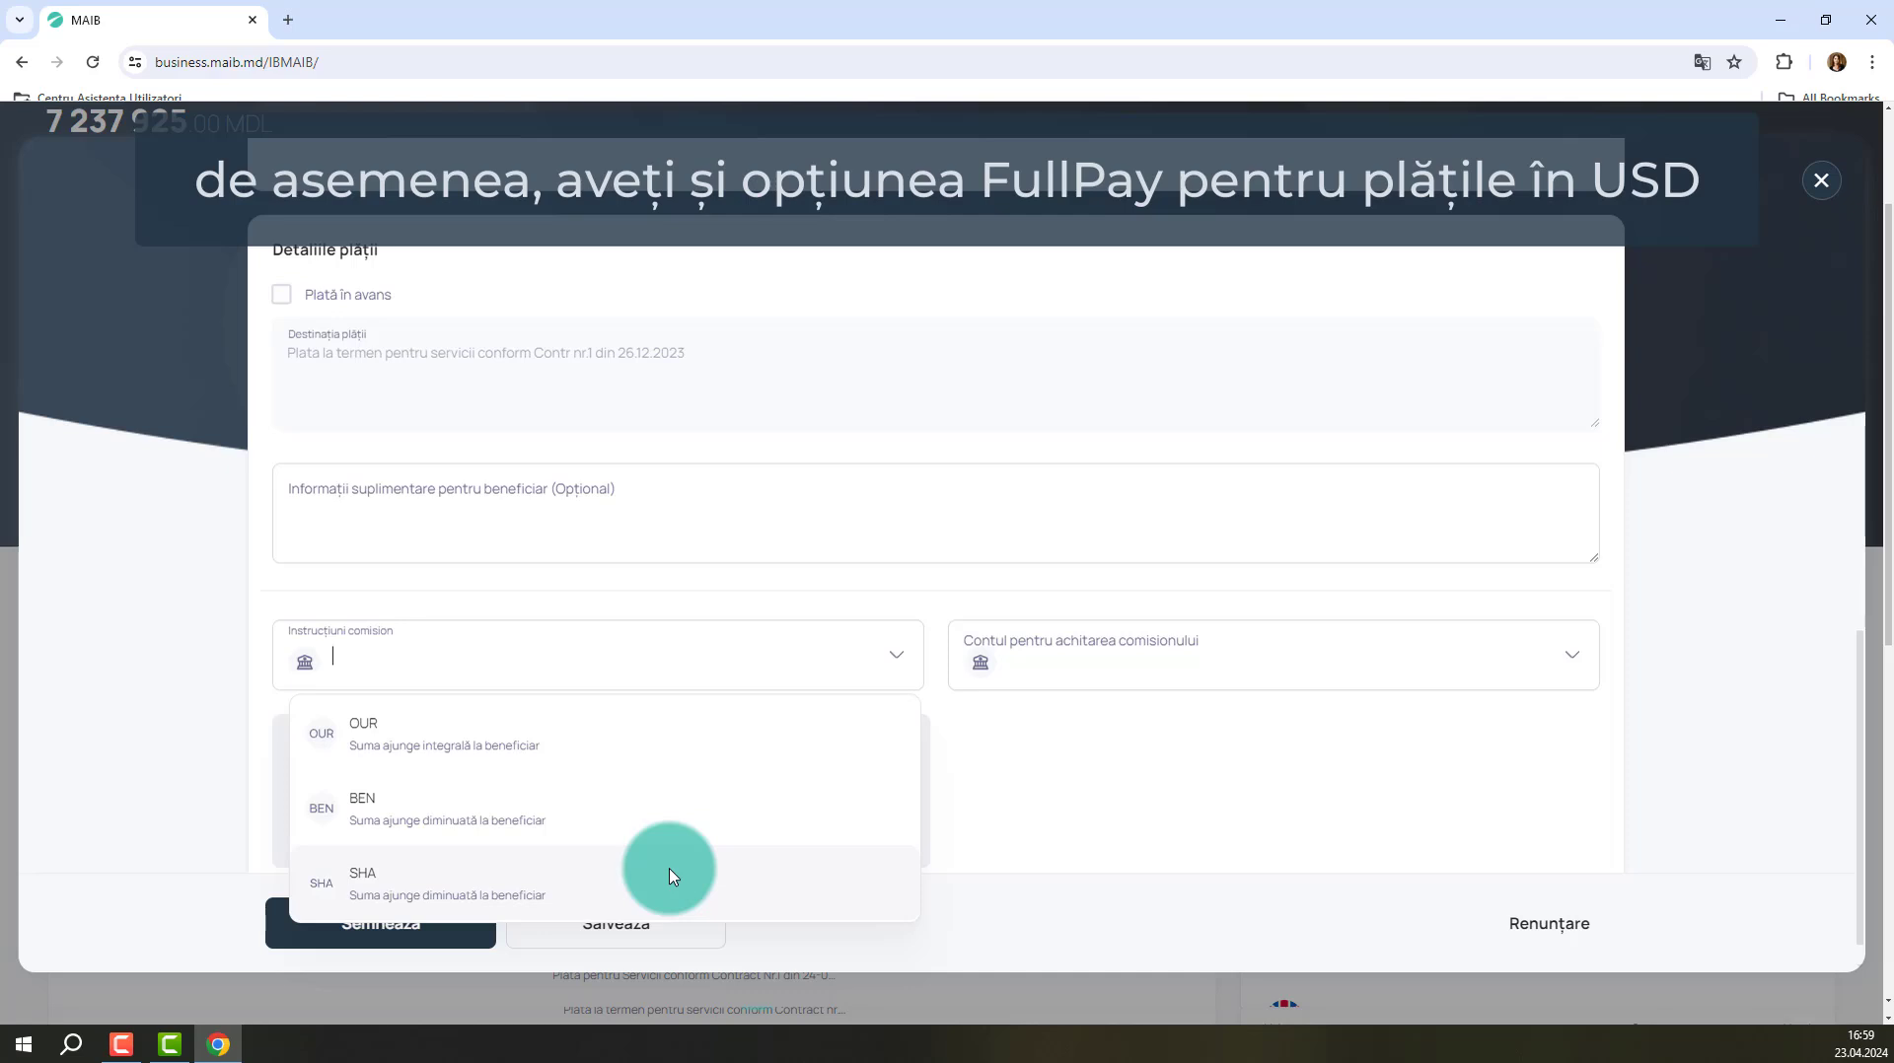
key("Return")
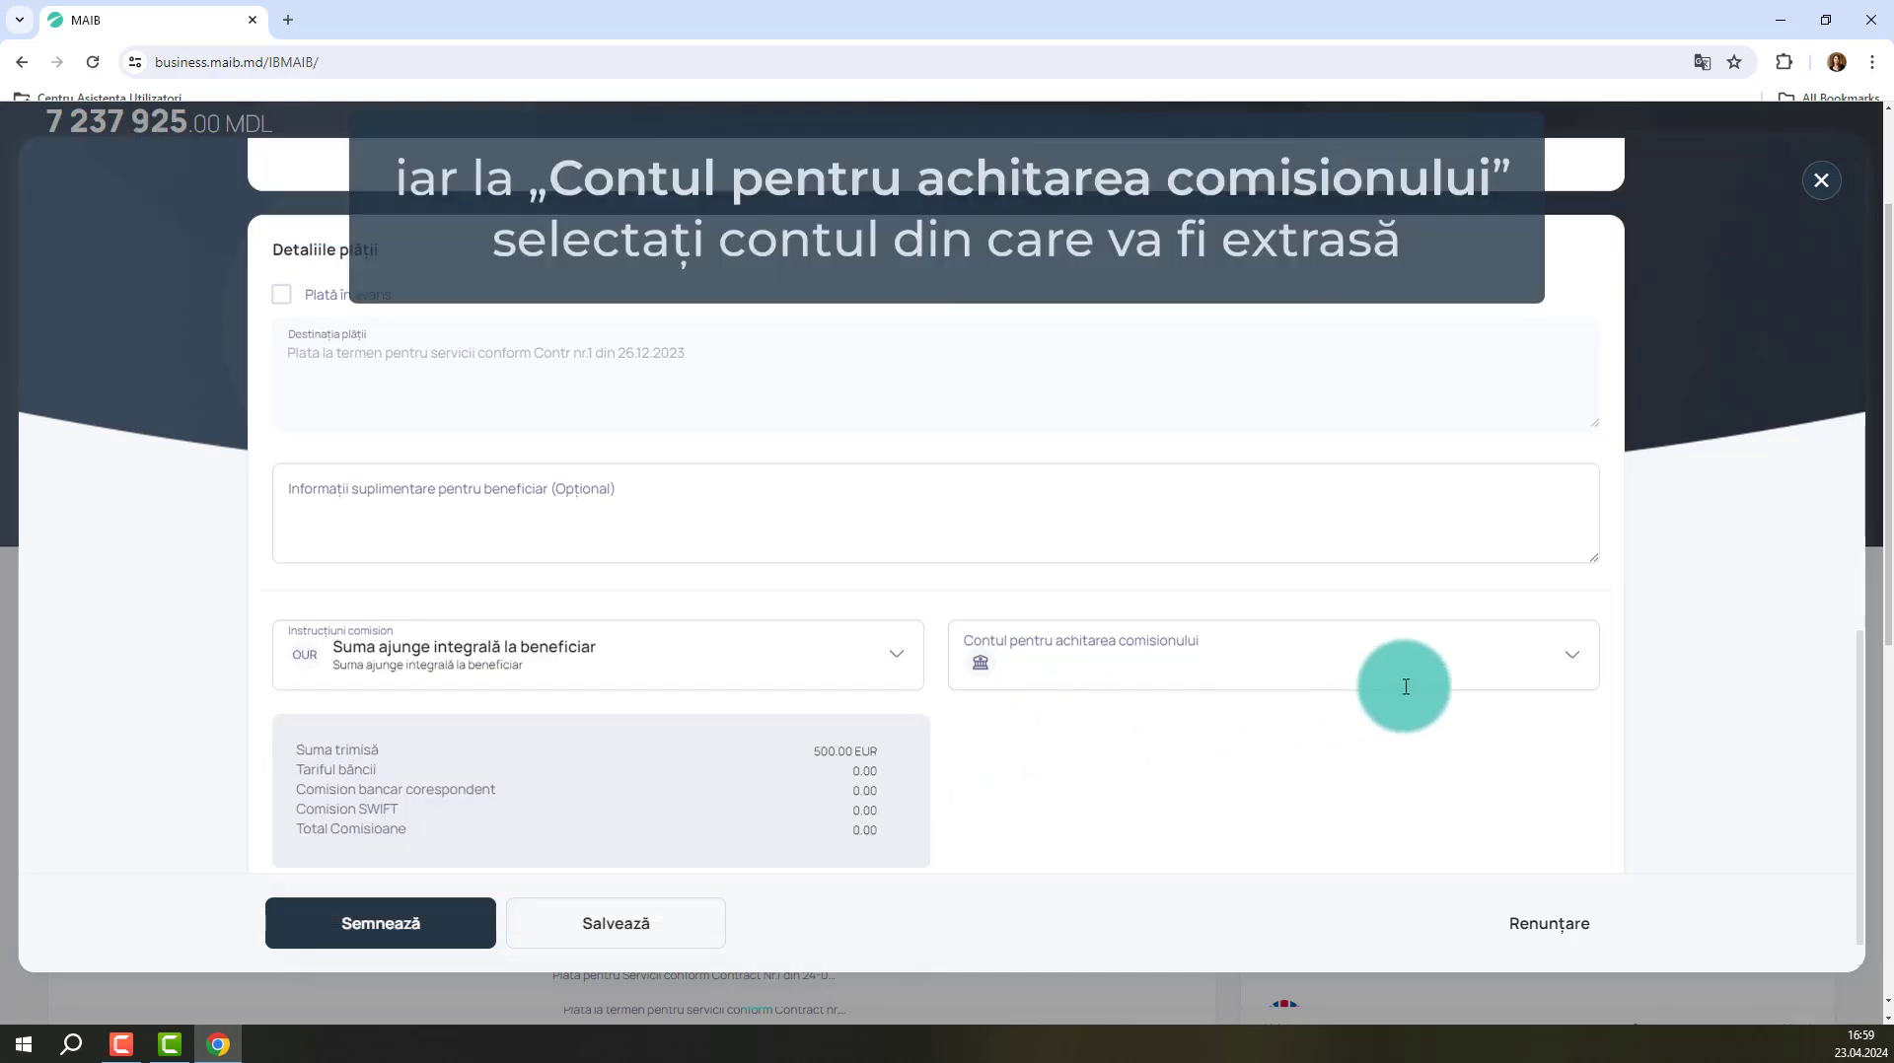
Charge the 900.90 MDL commissions to the Test account and submit the payment with Semnează
left_click(1583, 667)
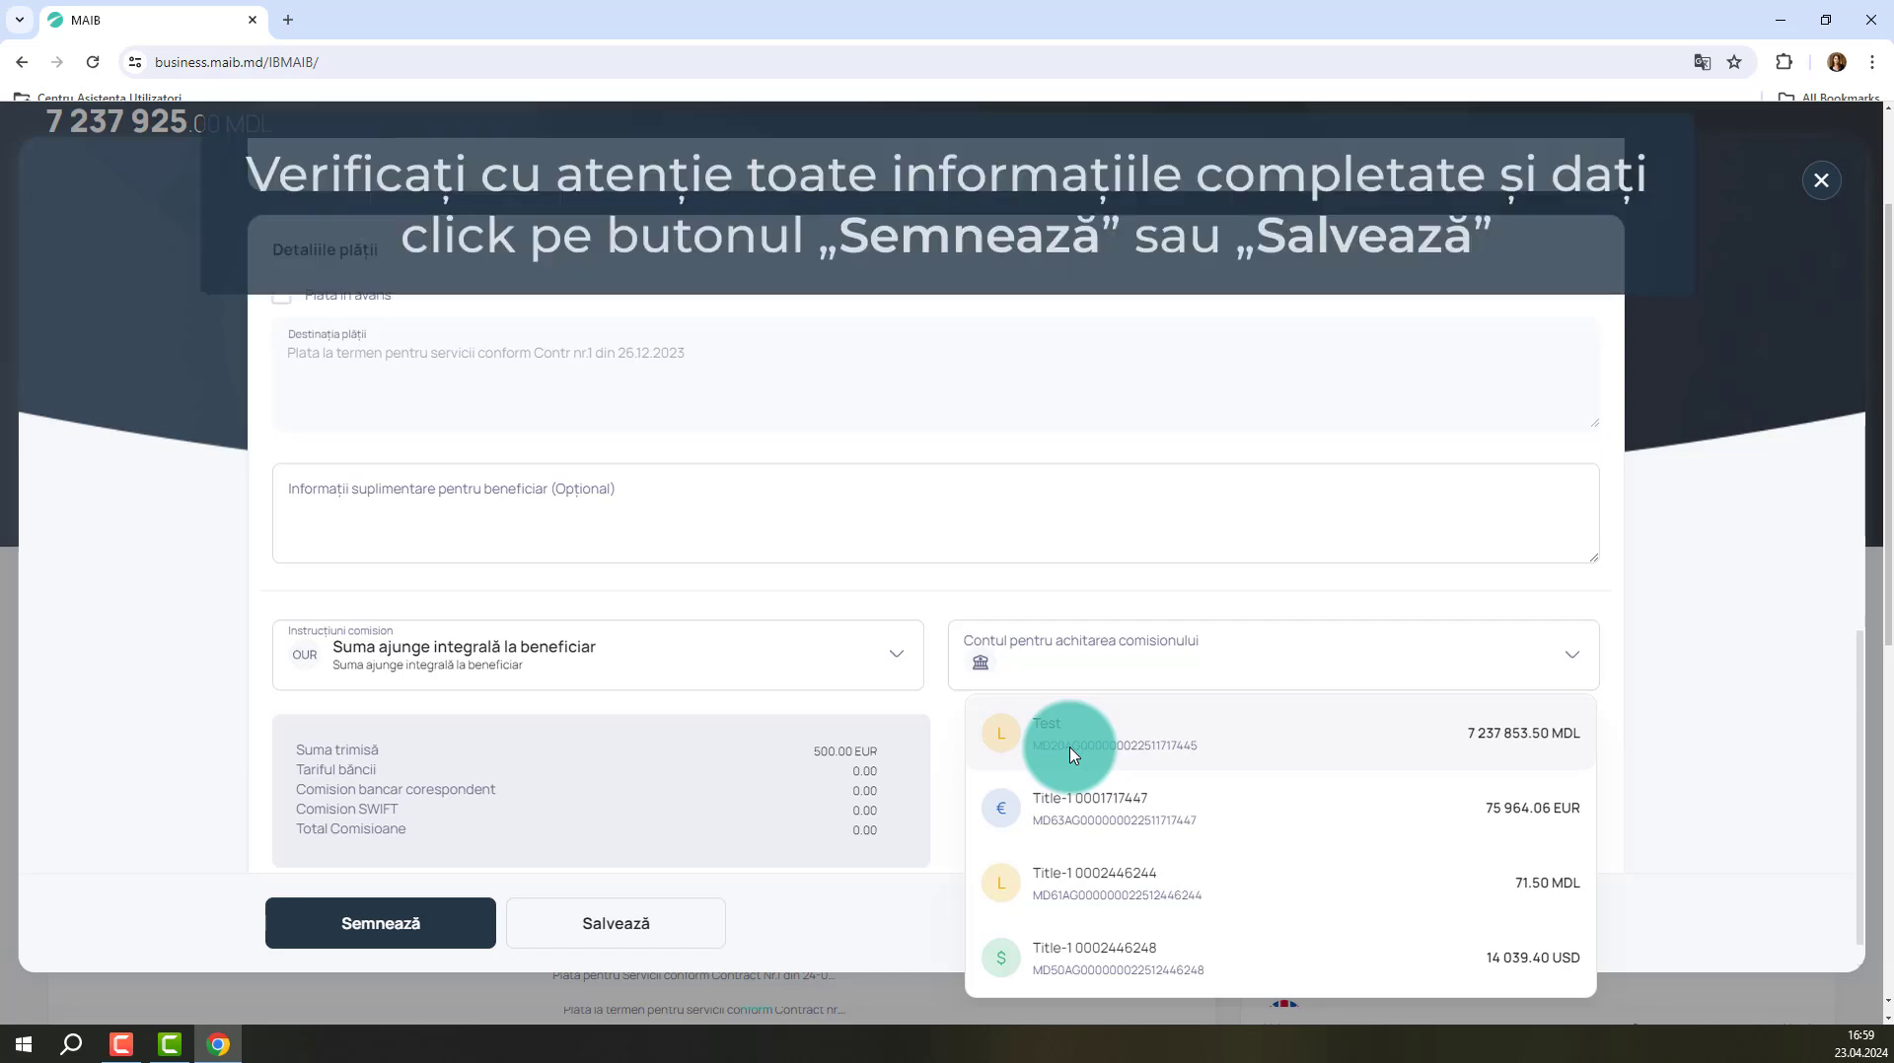
left_click(1074, 755)
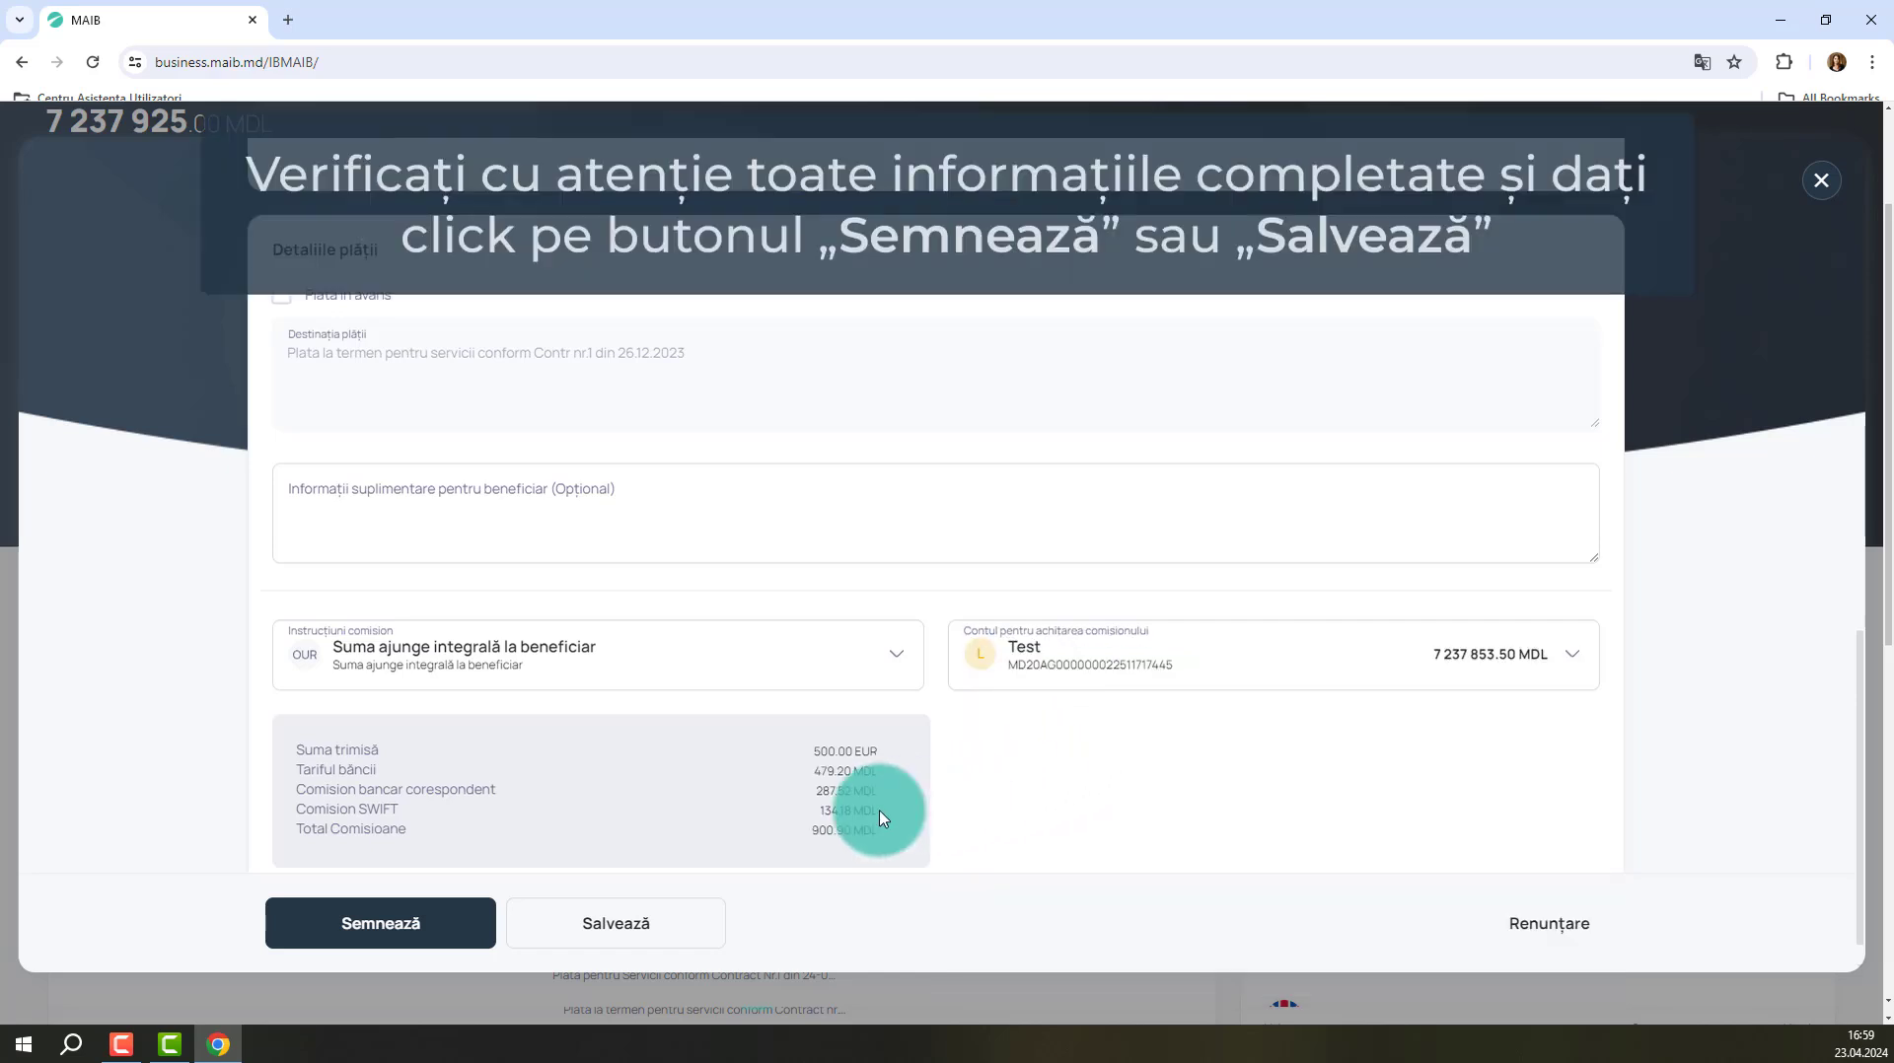
left_click(447, 929)
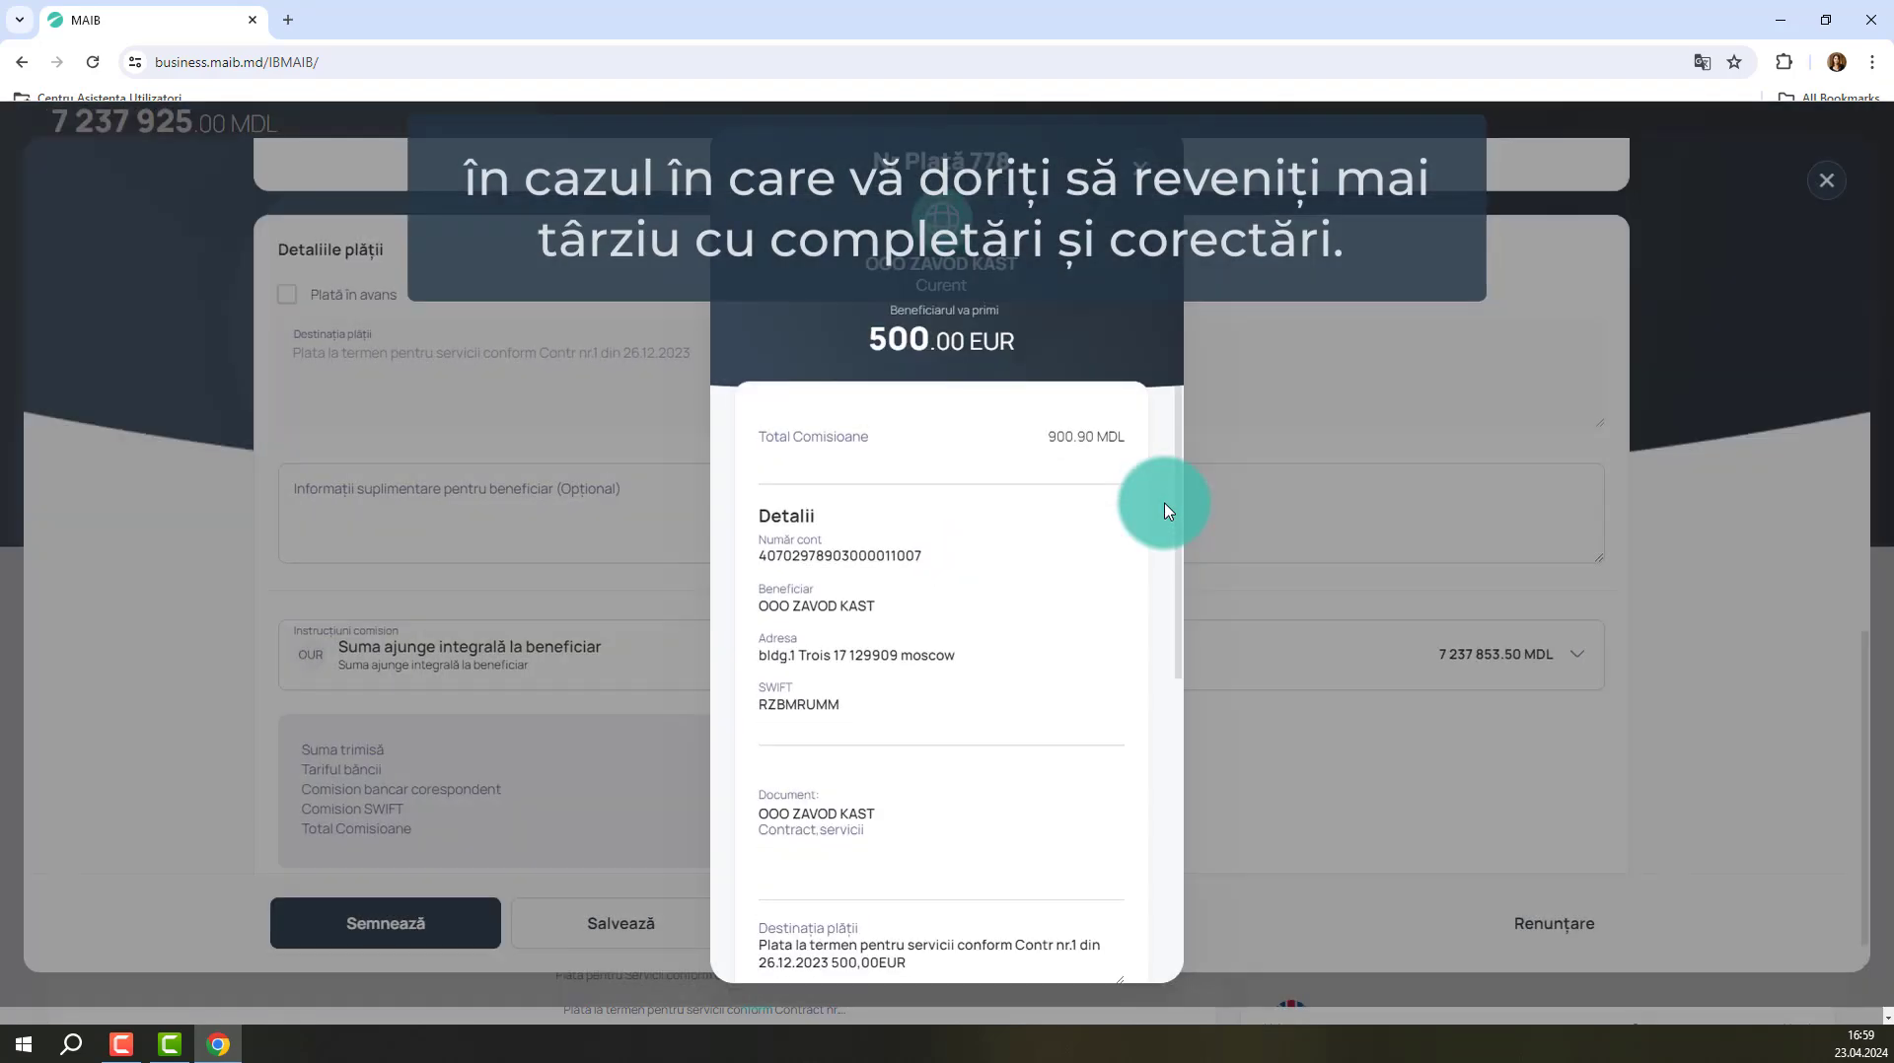
Sign the 500.00 EUR payment electronically with the Bank eKey, then return to Creare plată
scroll(1085, 592, "down", 5)
left_click(1095, 891)
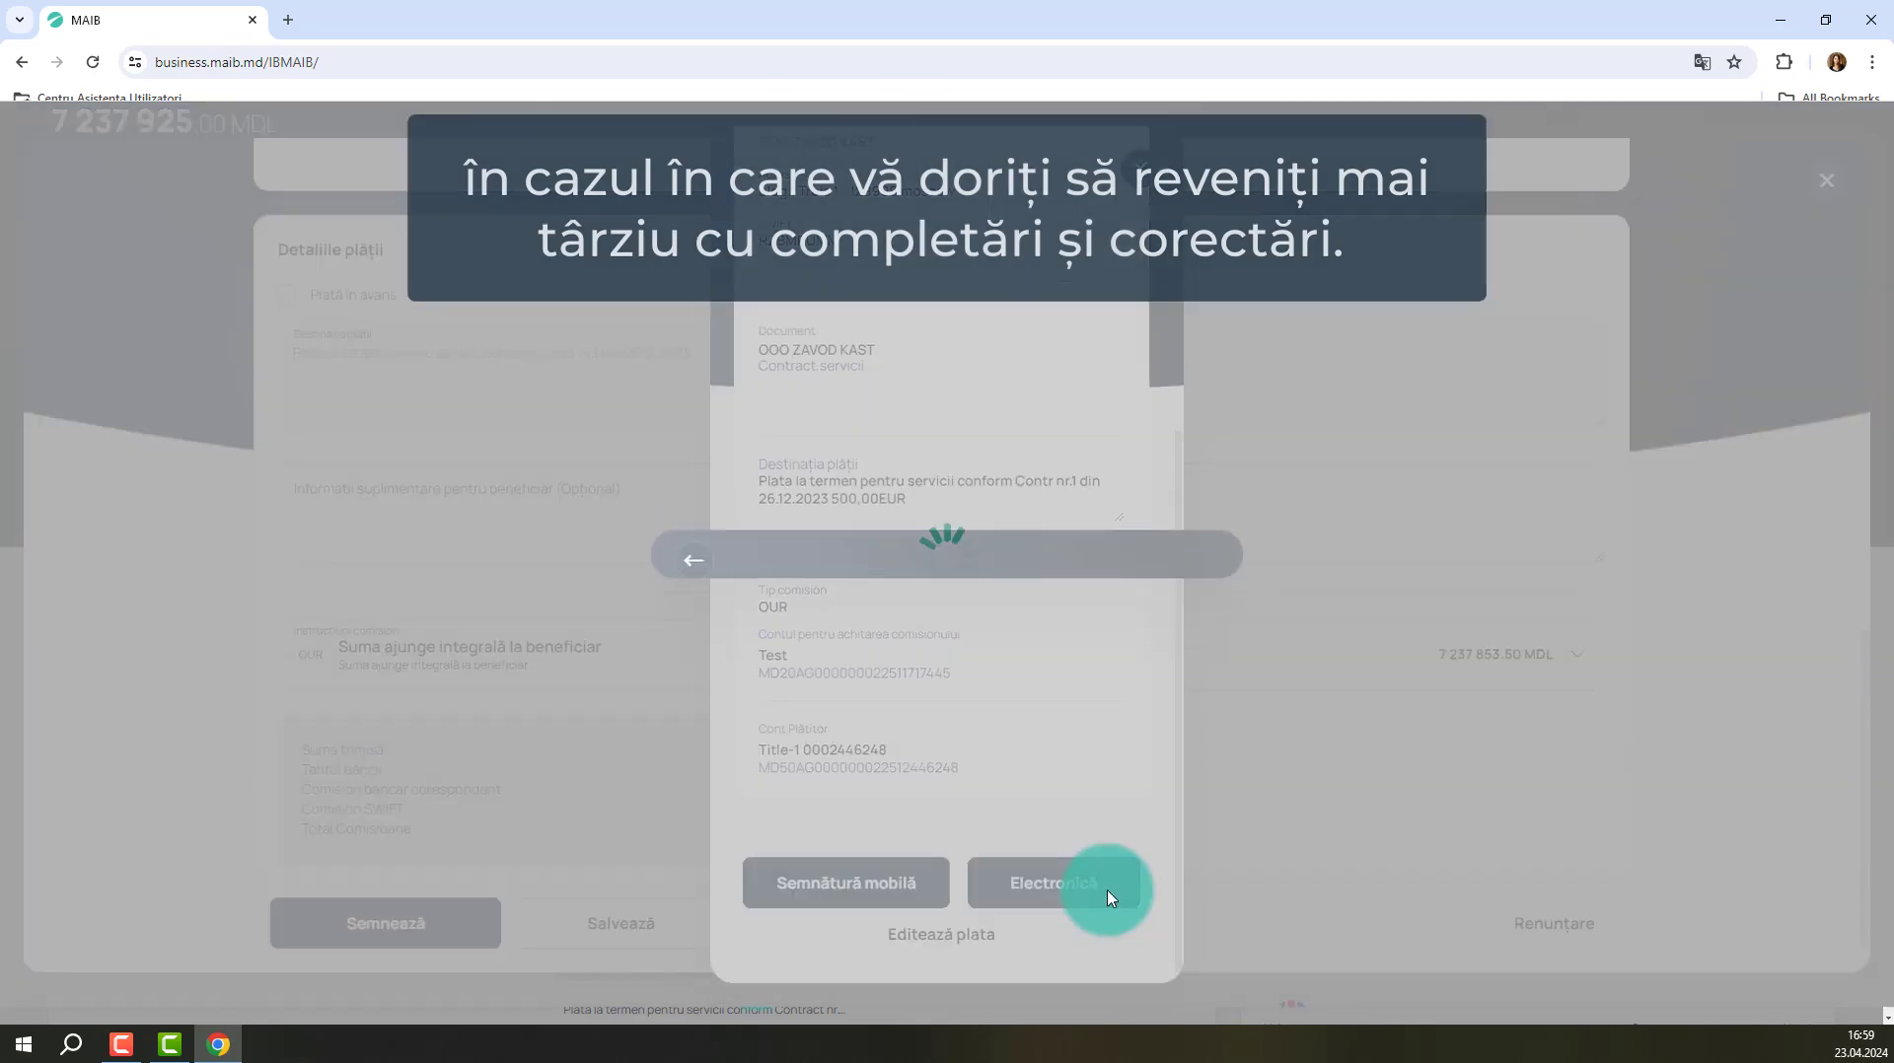
left_click(1163, 635)
left_click(805, 711)
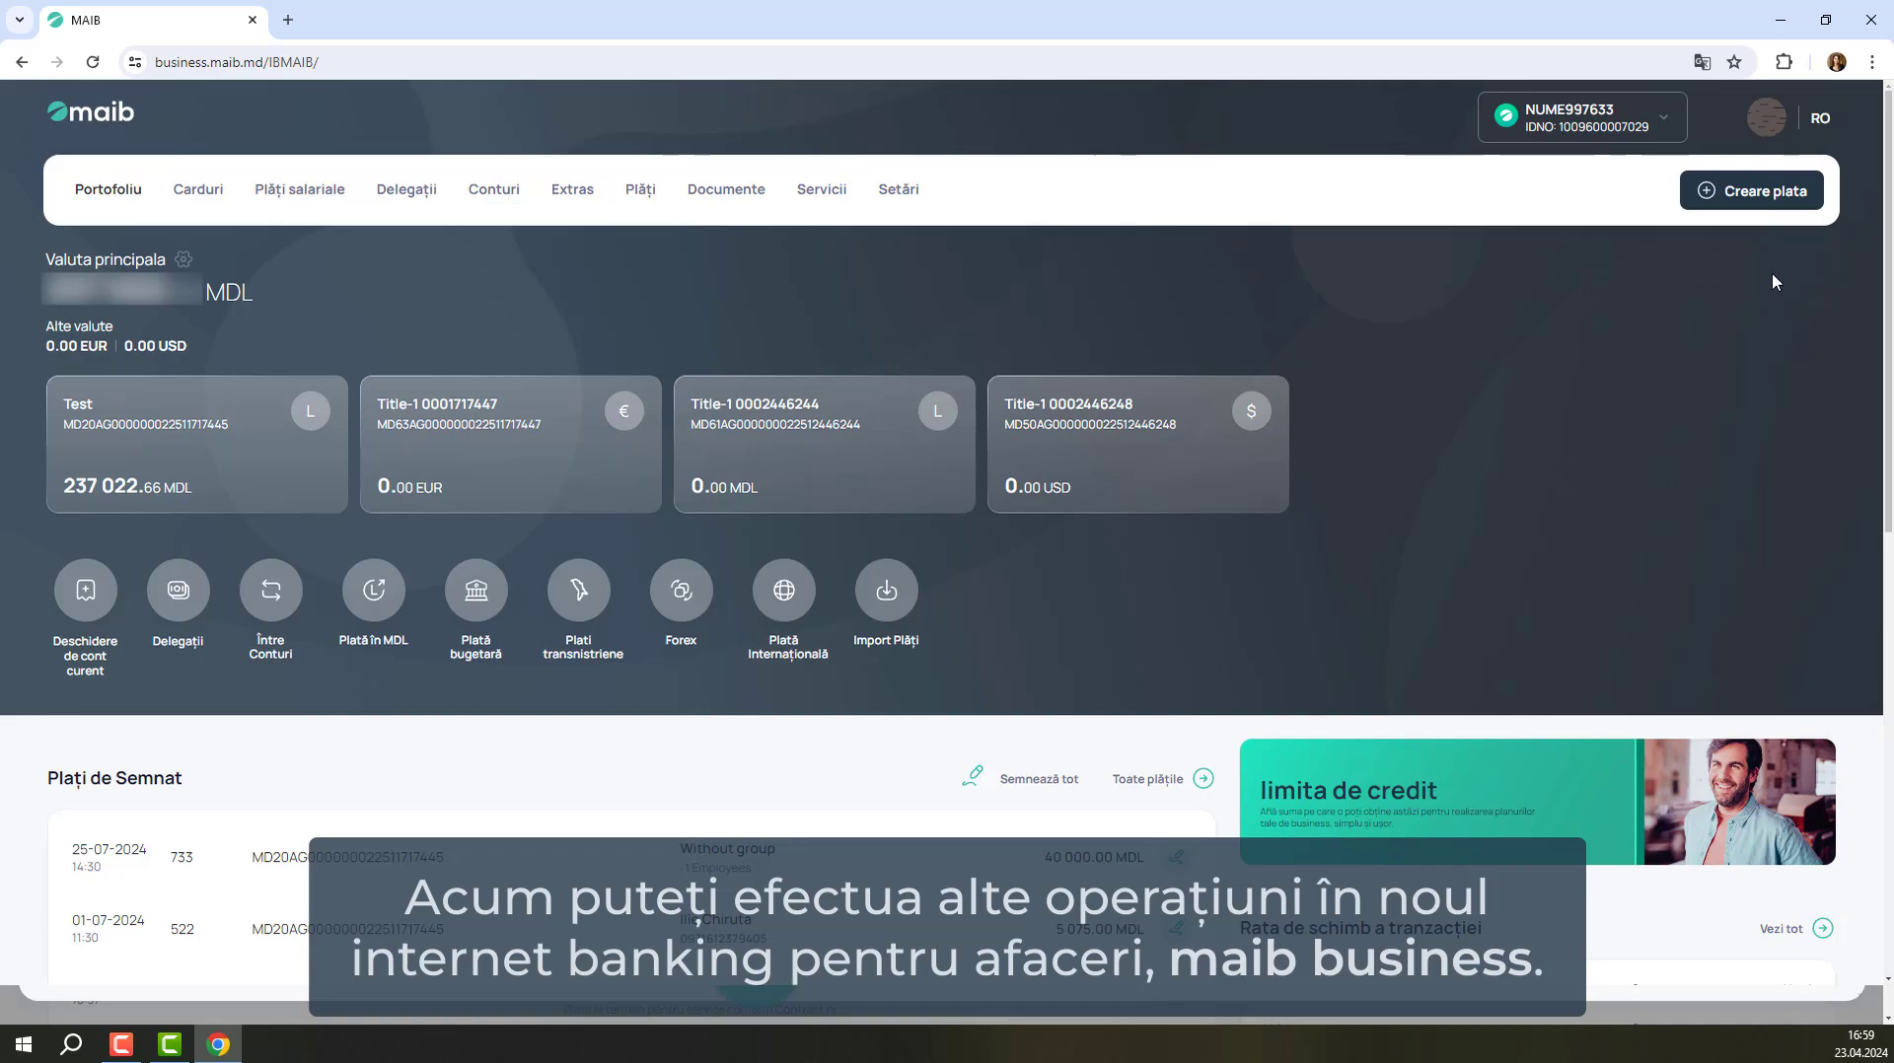
left_click(1784, 195)
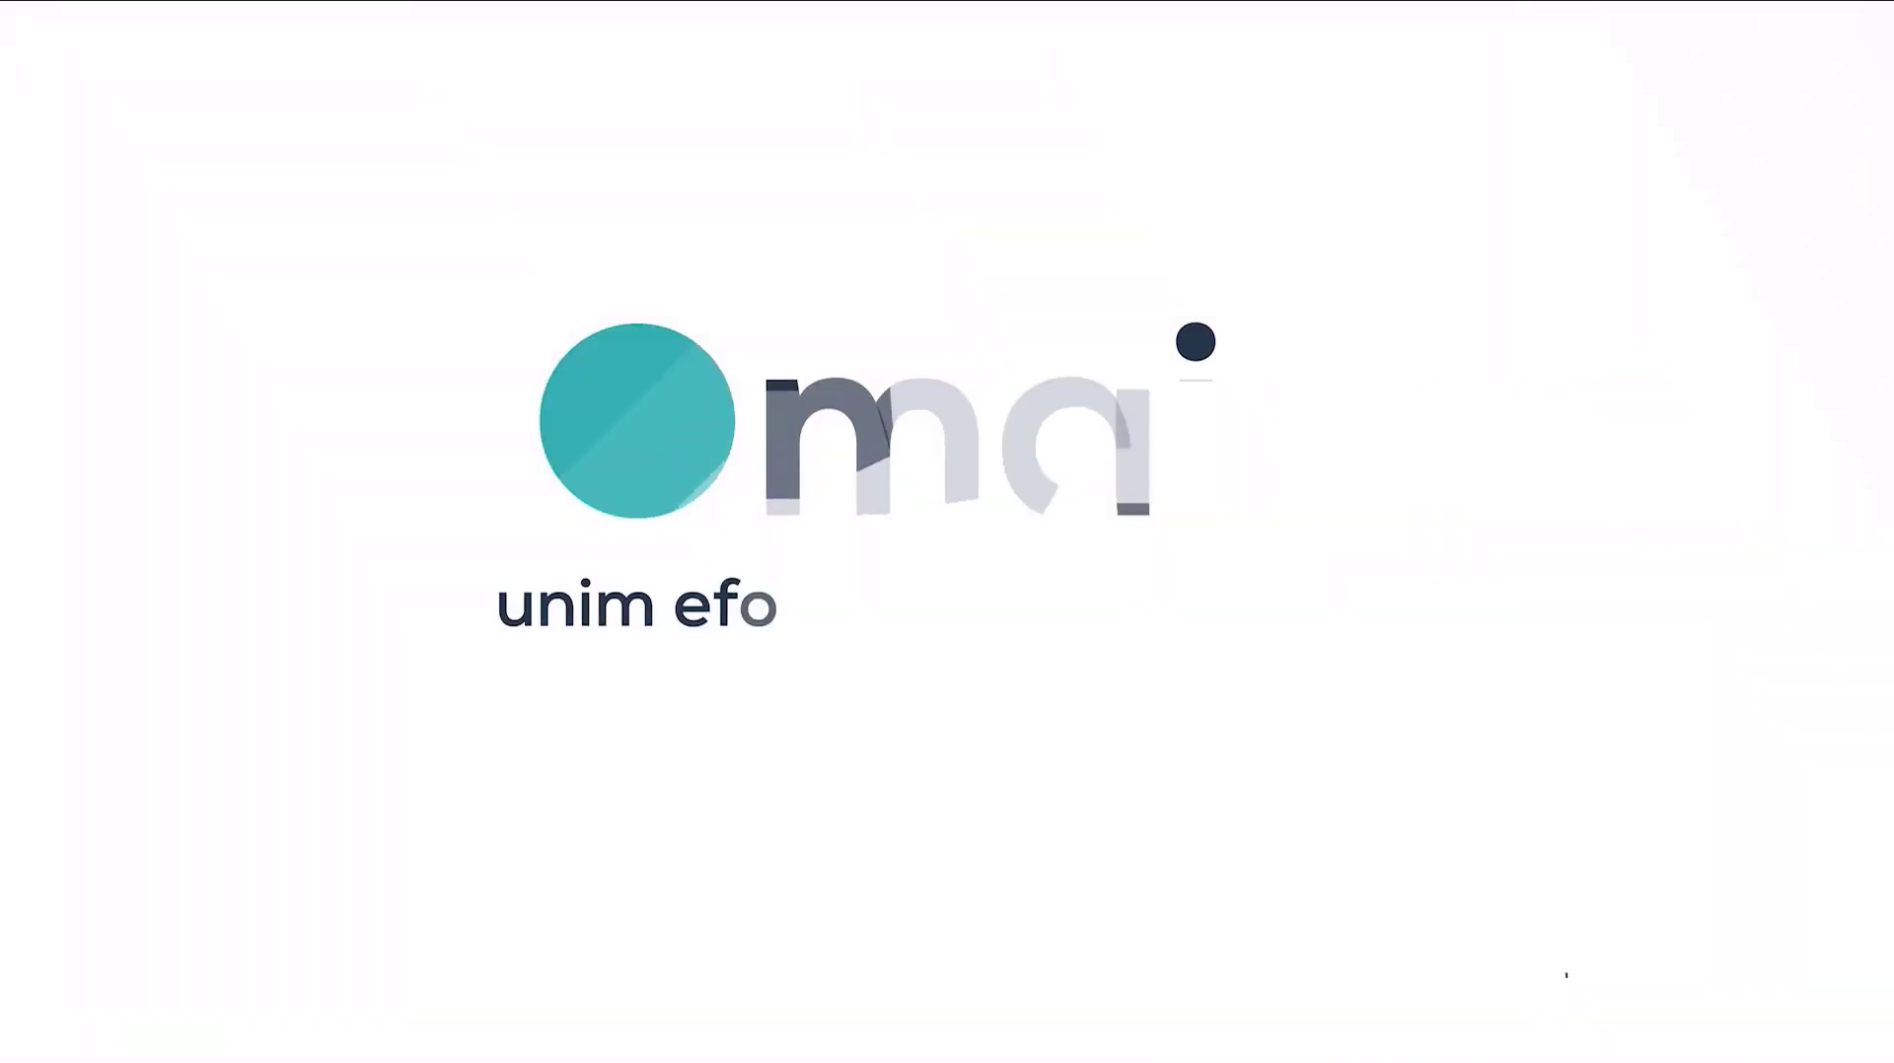